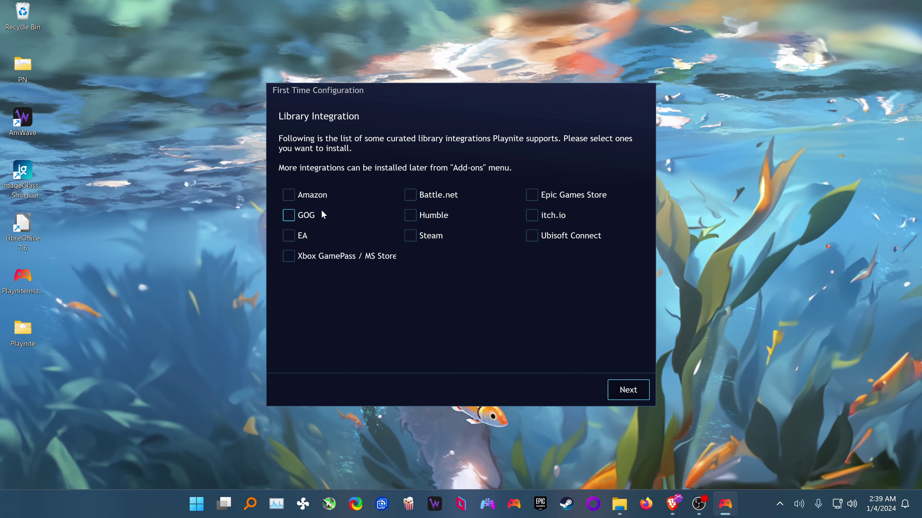
# Choose the GOG, EA, Steam, Battle.net, Ubisoft Connect and Epic Games Store library integrations for installation and continue the setup
pyautogui.click(289, 215)
pyautogui.click(288, 235)
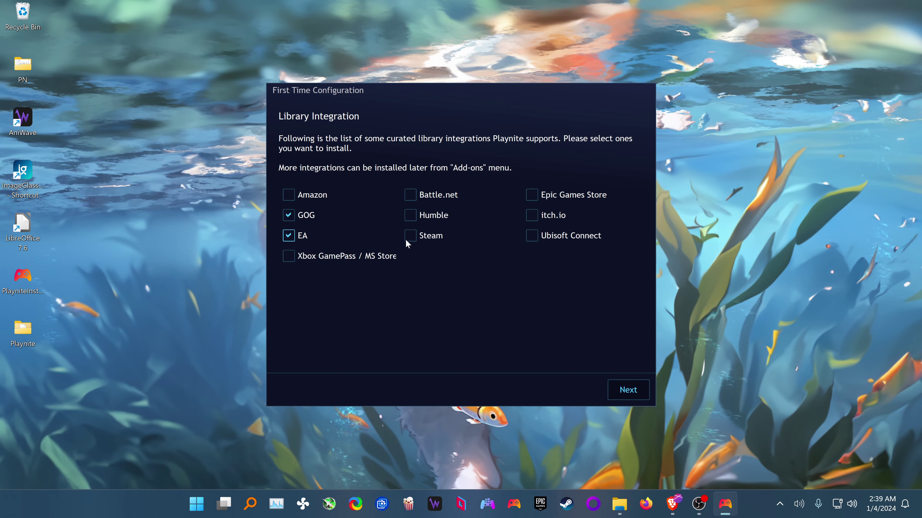
pyautogui.click(410, 236)
pyautogui.click(410, 194)
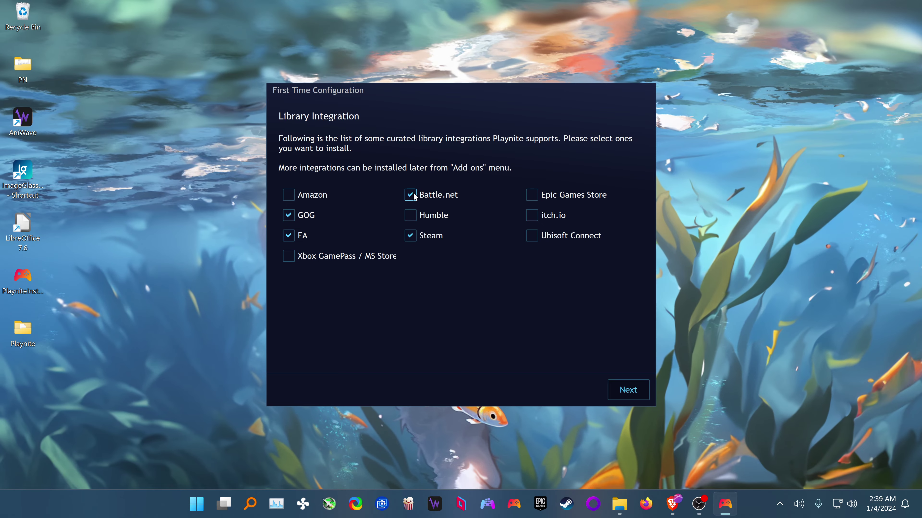
pyautogui.click(531, 236)
pyautogui.click(532, 195)
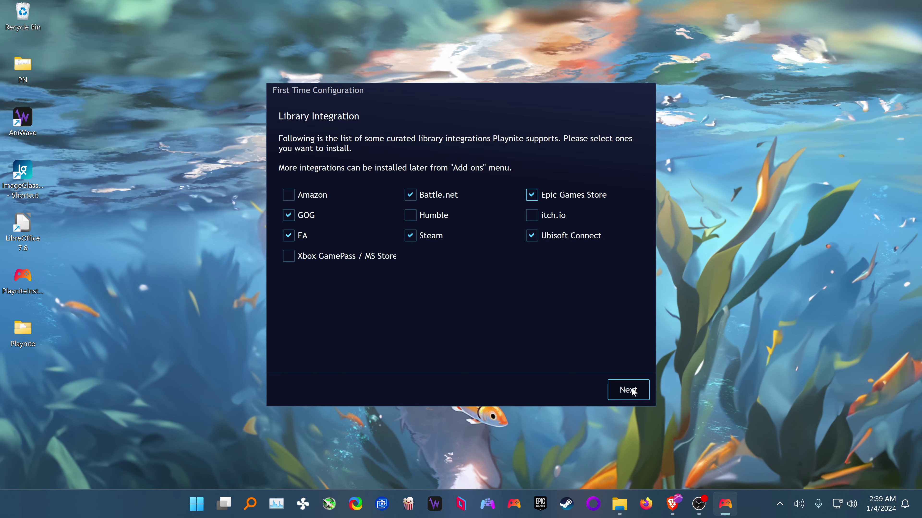
pyautogui.click(628, 390)
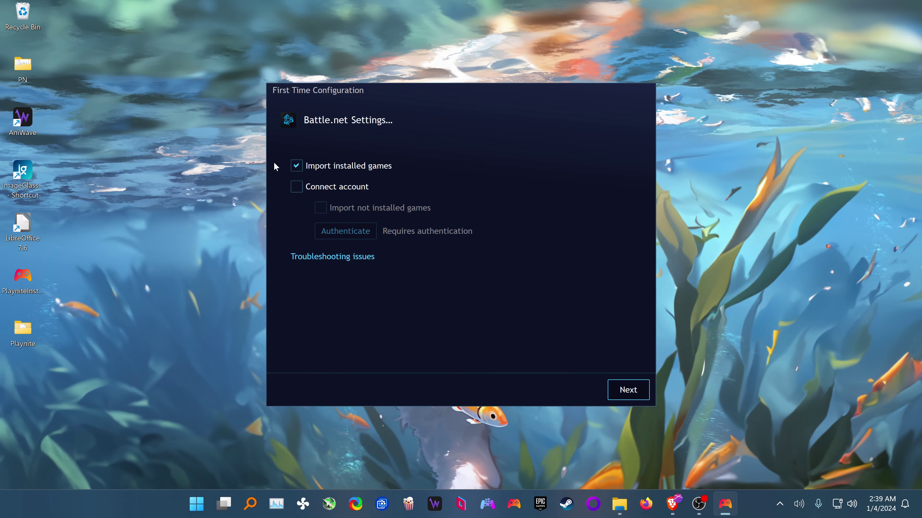
# Enable account connection and import of not installed games for Battle.net, then open its authentication login and close it
pyautogui.click(296, 190)
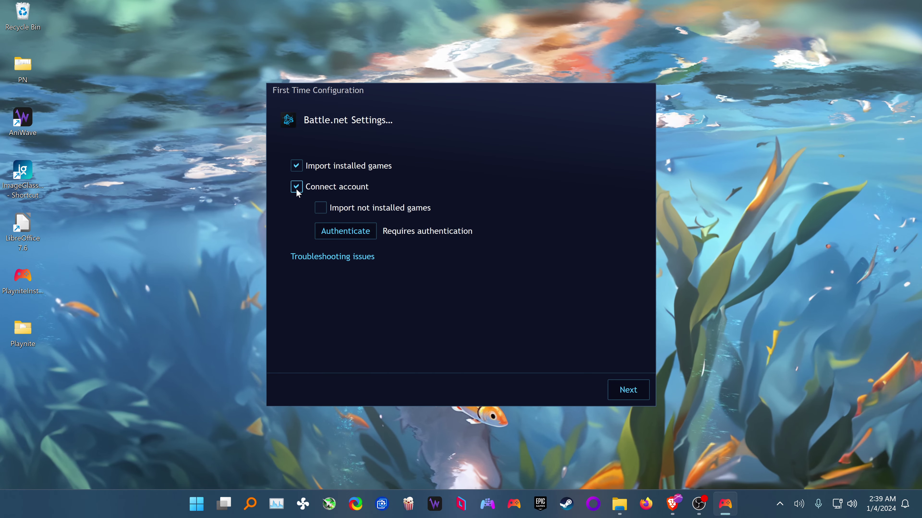
pyautogui.click(320, 208)
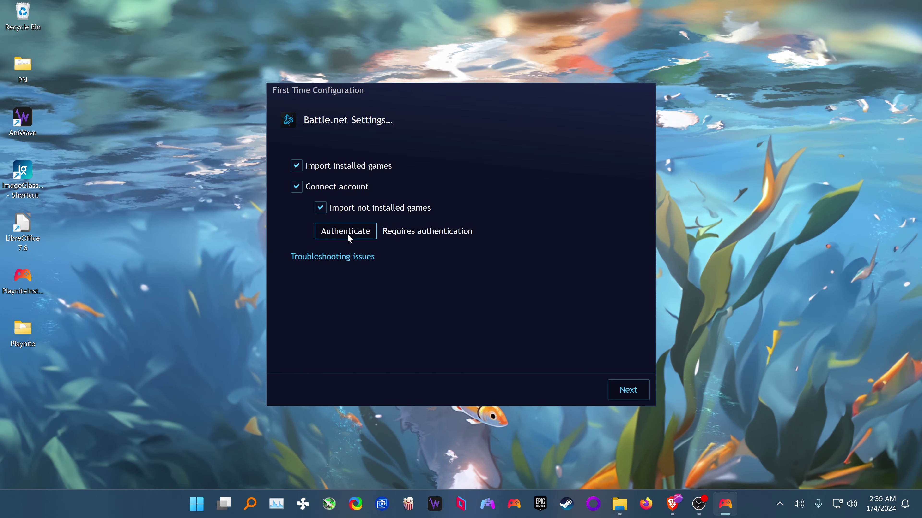
pyautogui.click(347, 234)
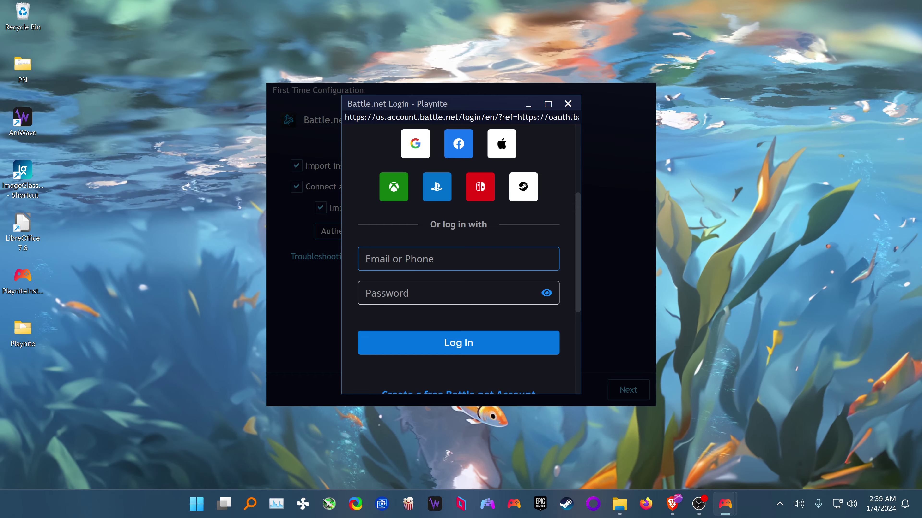
pyautogui.click(568, 104)
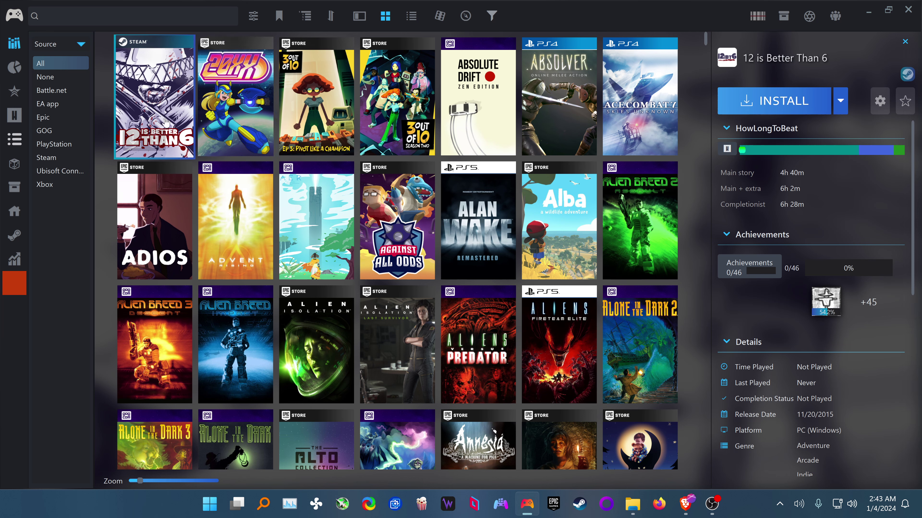
# View the blank details form for manually adding a game and leave it without saving
pyautogui.click(15, 16)
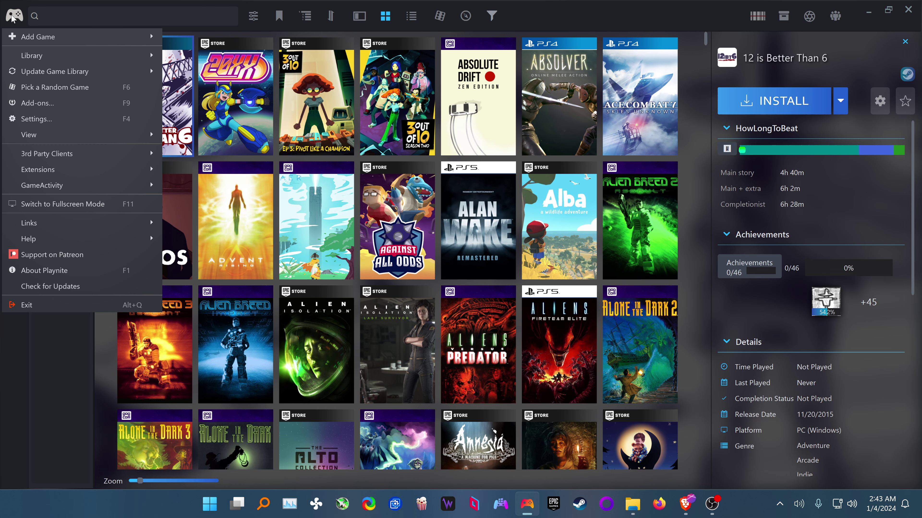
pyautogui.moveTo(48, 35)
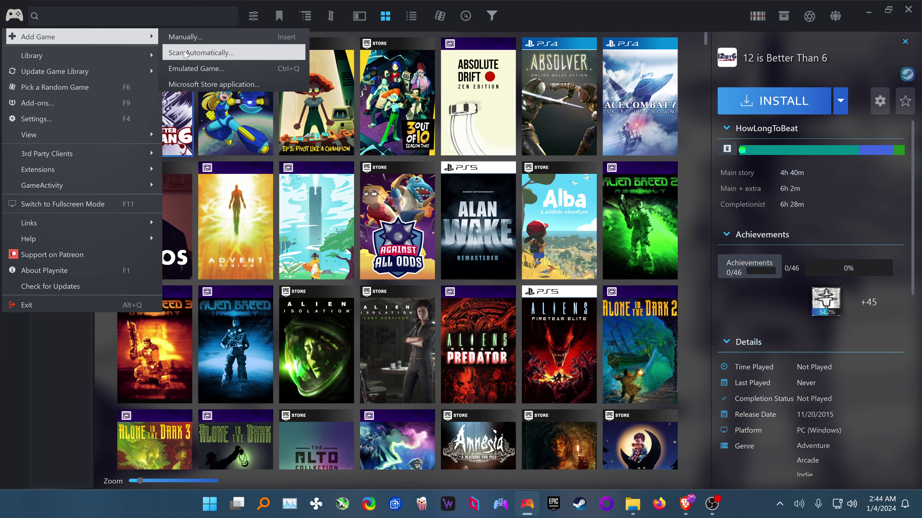
pyautogui.click(194, 37)
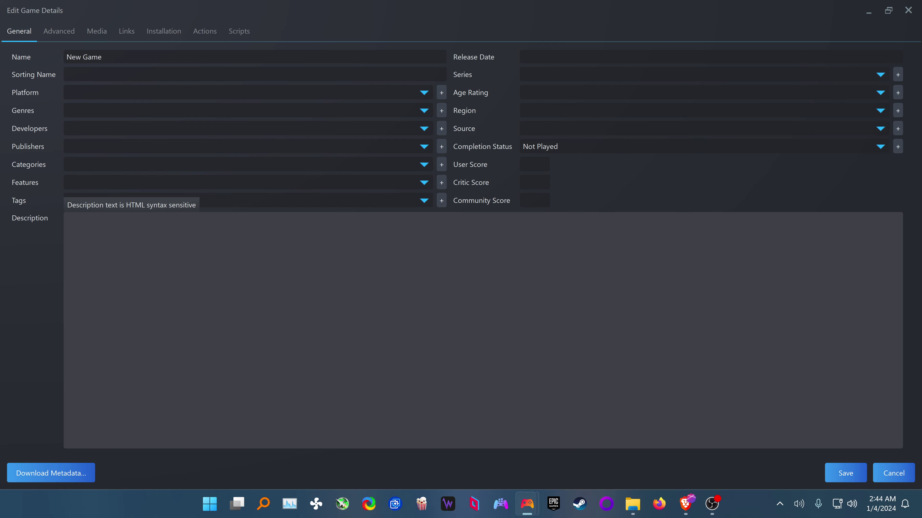
pyautogui.click(880, 474)
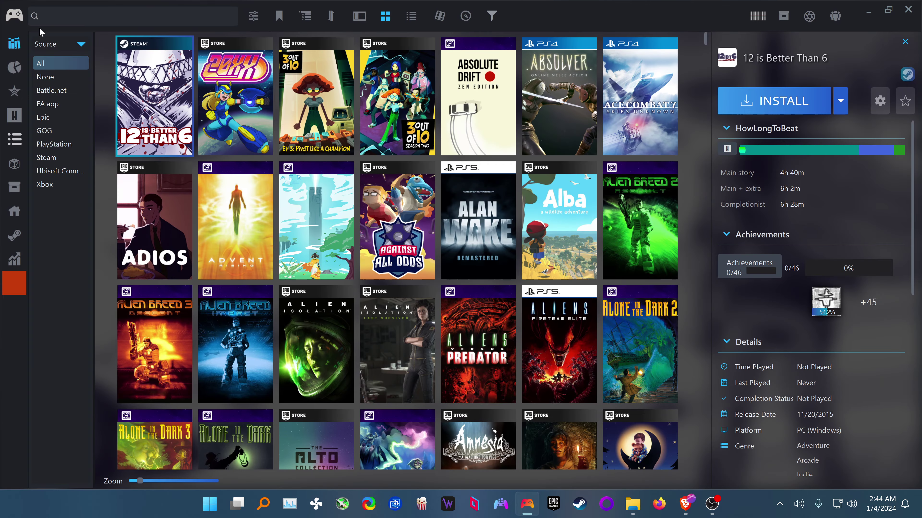
# View the automatic game scan dialog and its executable file browser, and close both without importing anything
pyautogui.click(18, 18)
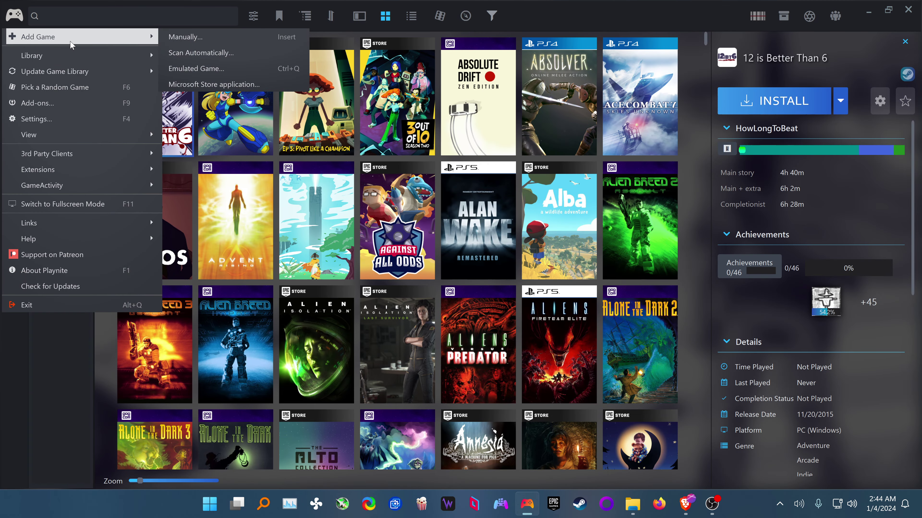
pyautogui.click(191, 53)
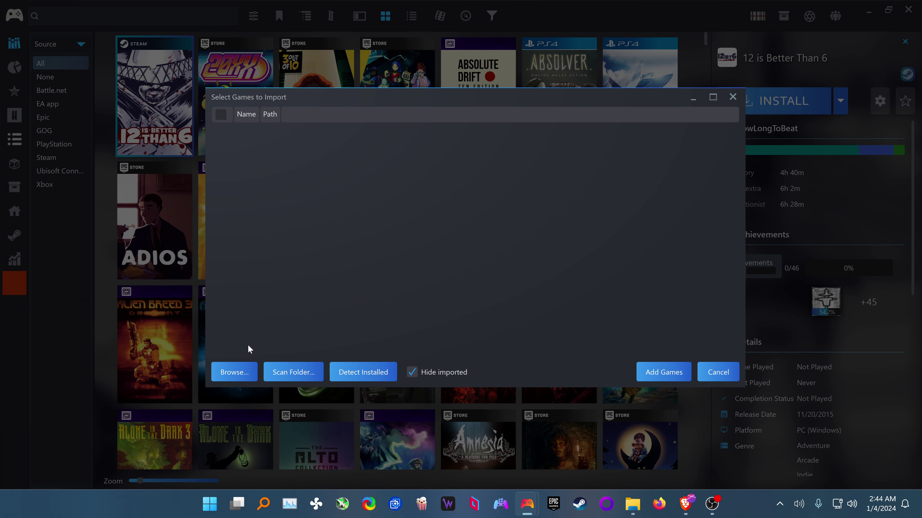
pyautogui.click(235, 372)
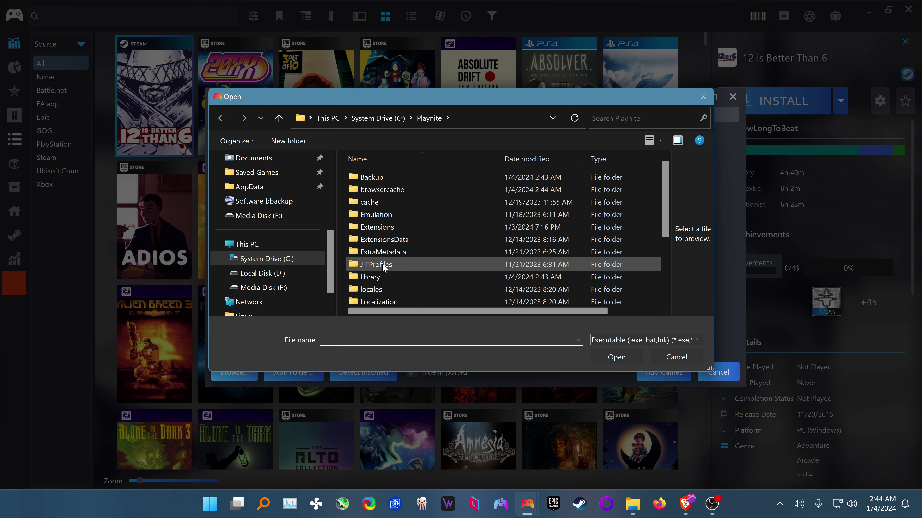
pyautogui.click(668, 359)
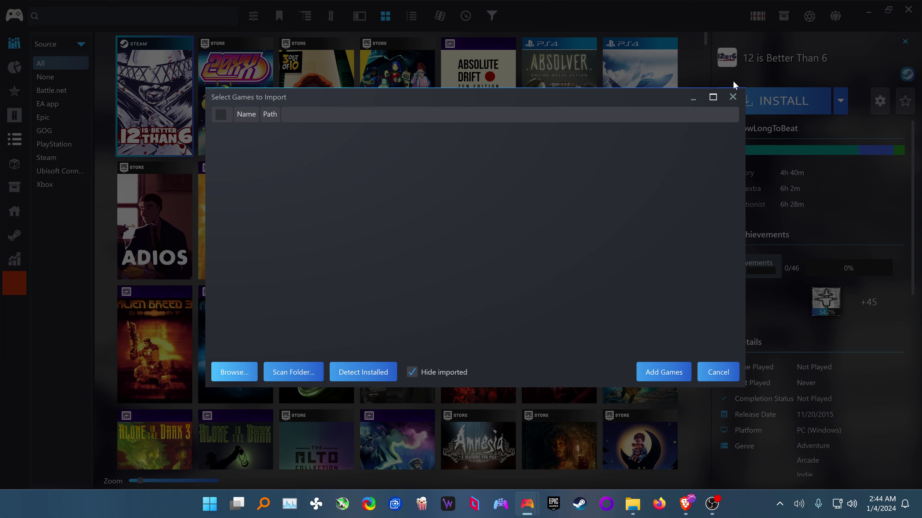
pyautogui.click(733, 96)
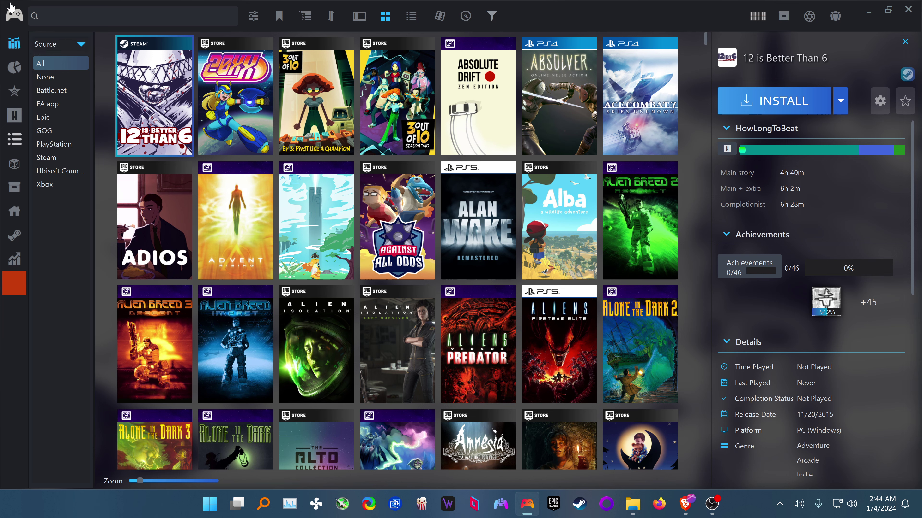
# Inspect the Battle.net settings in the library integrations configuration, including its authentication login window, without signing in
pyautogui.click(14, 17)
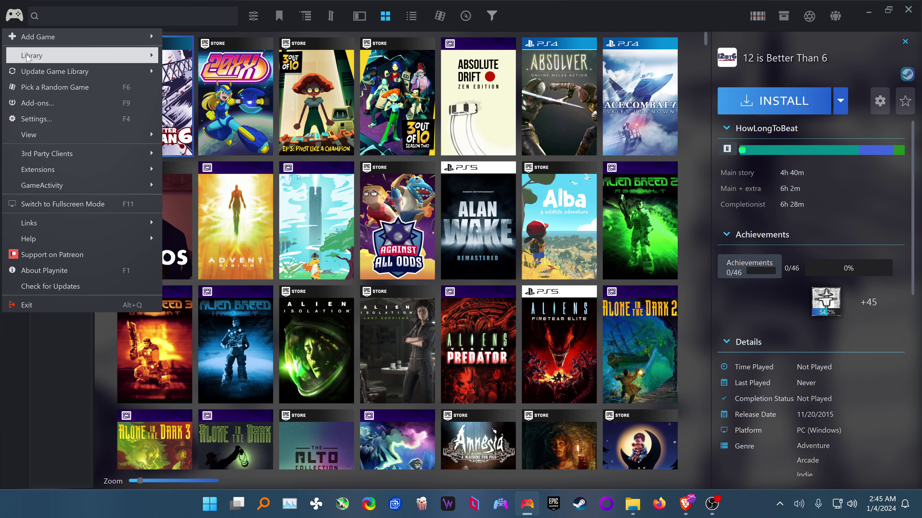
pyautogui.moveTo(28, 56)
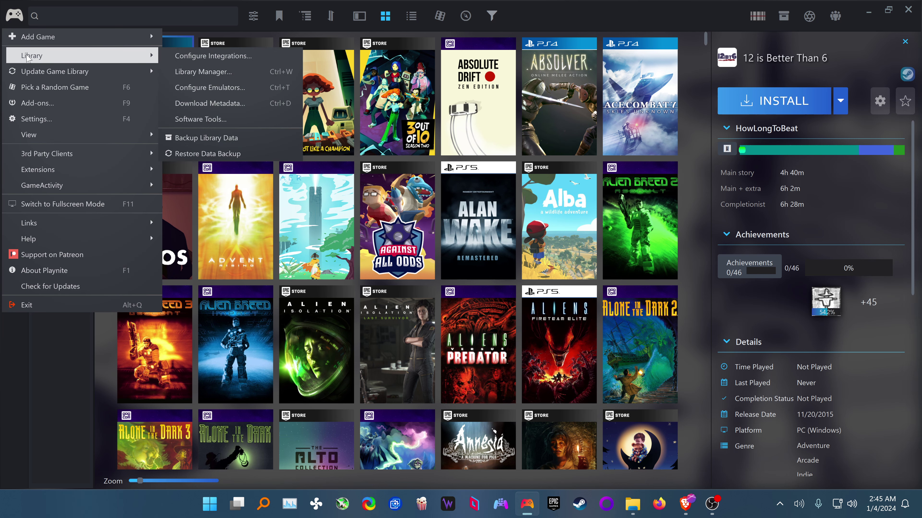
pyautogui.click(189, 58)
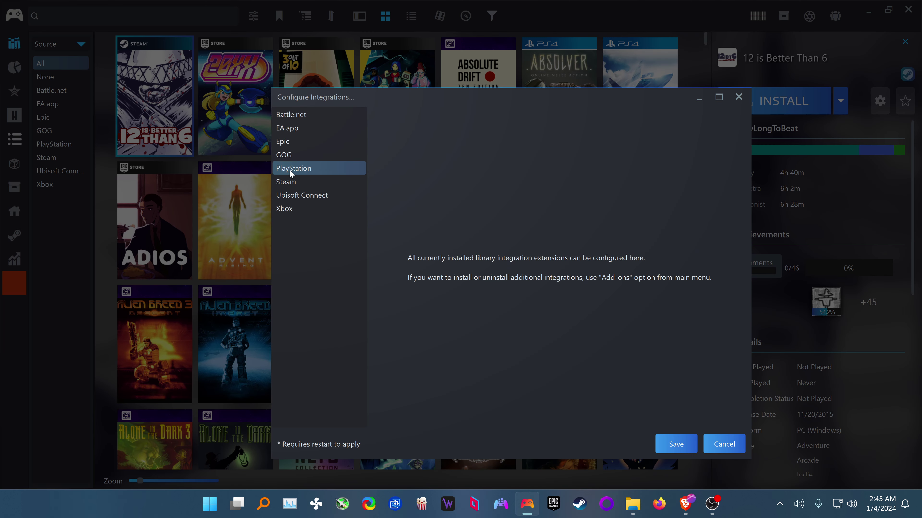
pyautogui.click(285, 119)
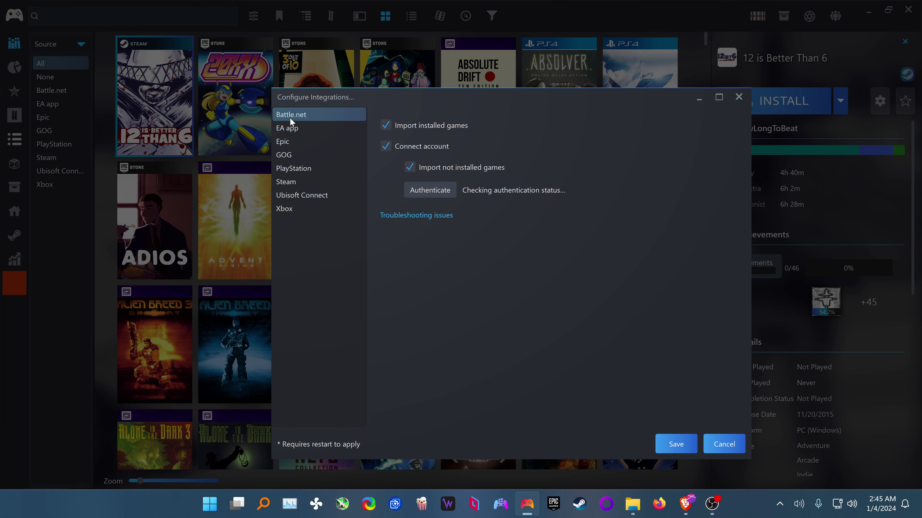
pyautogui.click(427, 193)
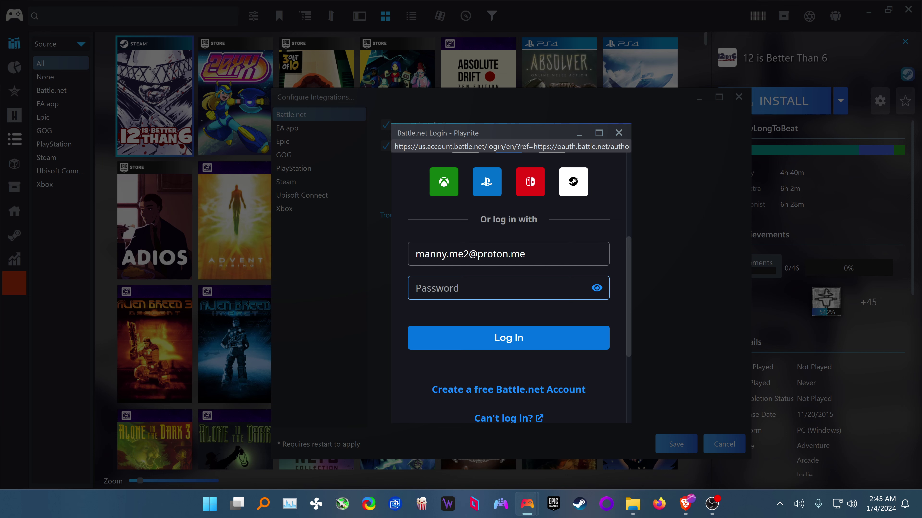
pyautogui.click(619, 133)
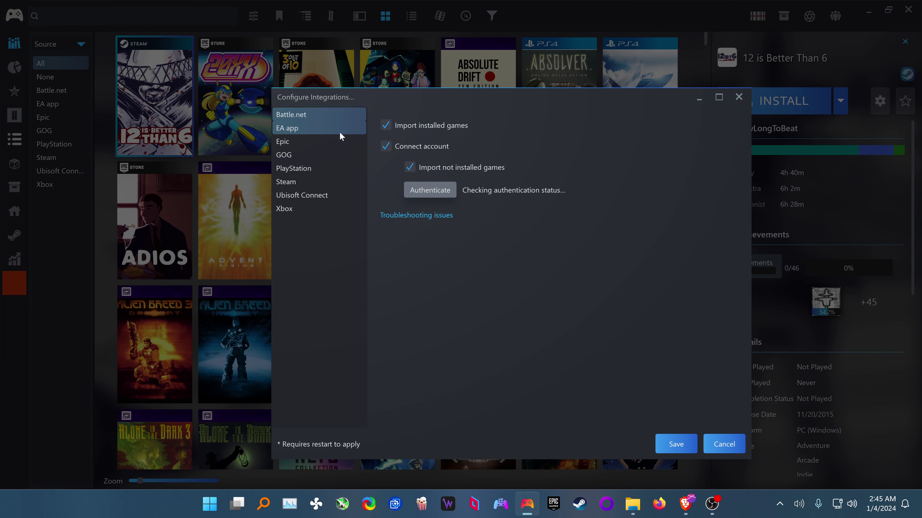
# Review the EA app, Epic, GOG and PlayStation integration settings and leave the configuration without saving
pyautogui.click(288, 133)
pyautogui.click(288, 142)
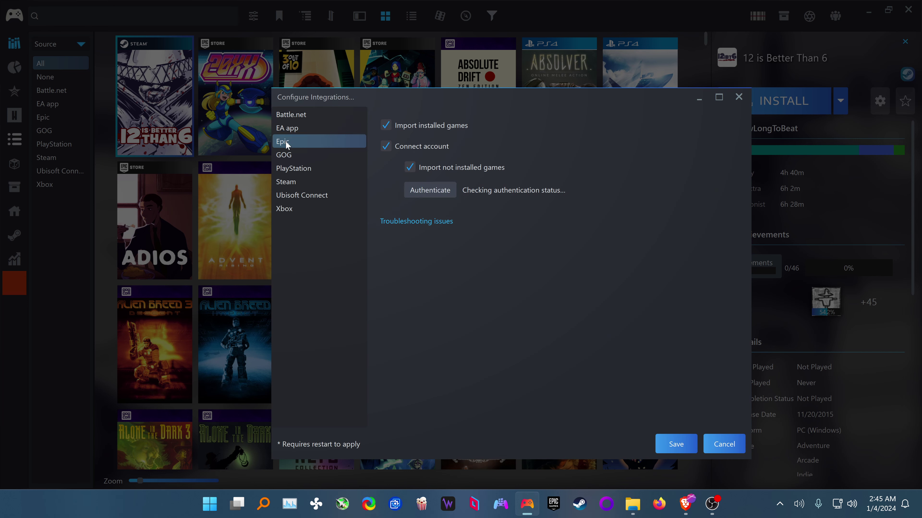
pyautogui.click(289, 155)
pyautogui.click(291, 169)
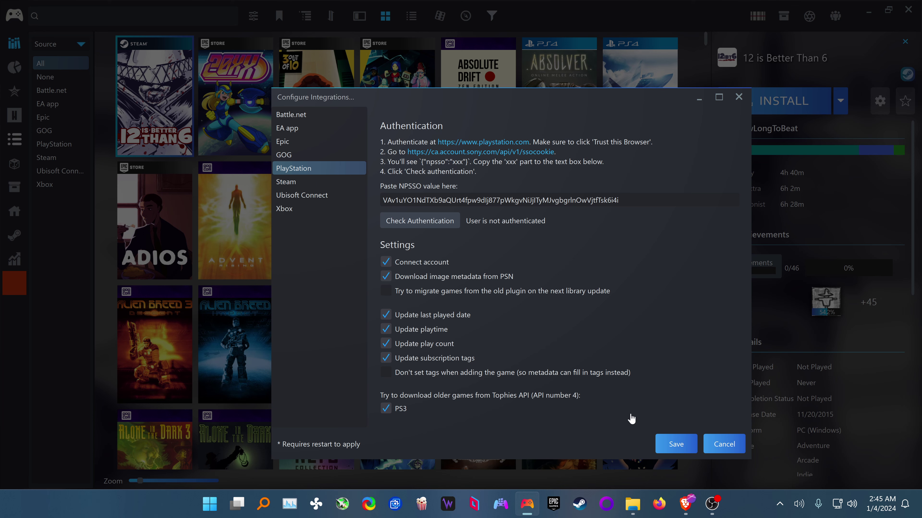
pyautogui.click(730, 449)
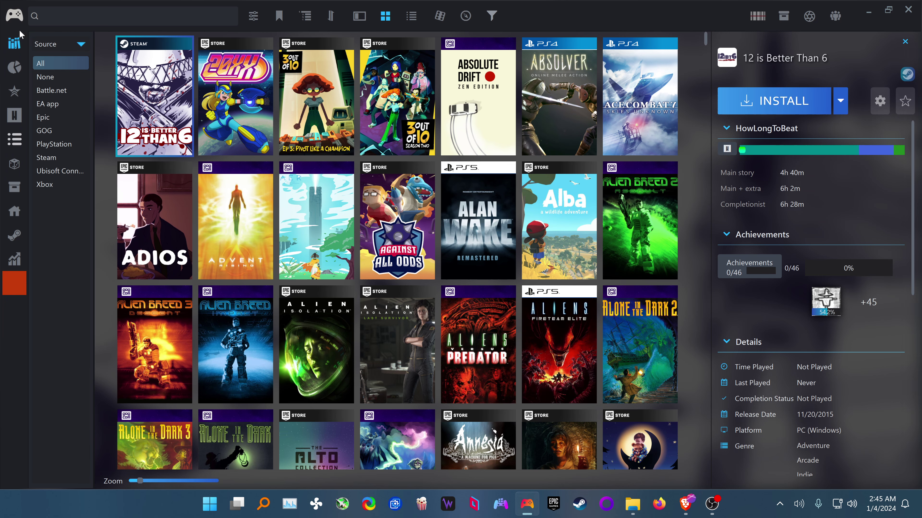
# Search the browsable library add-ons for "epi" and view the details of the Epic Store library integration
pyautogui.click(15, 16)
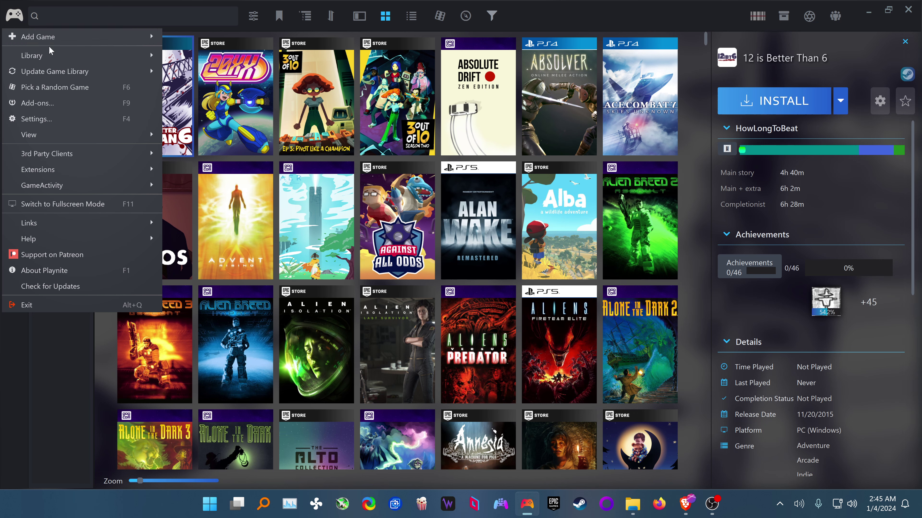
pyautogui.click(38, 103)
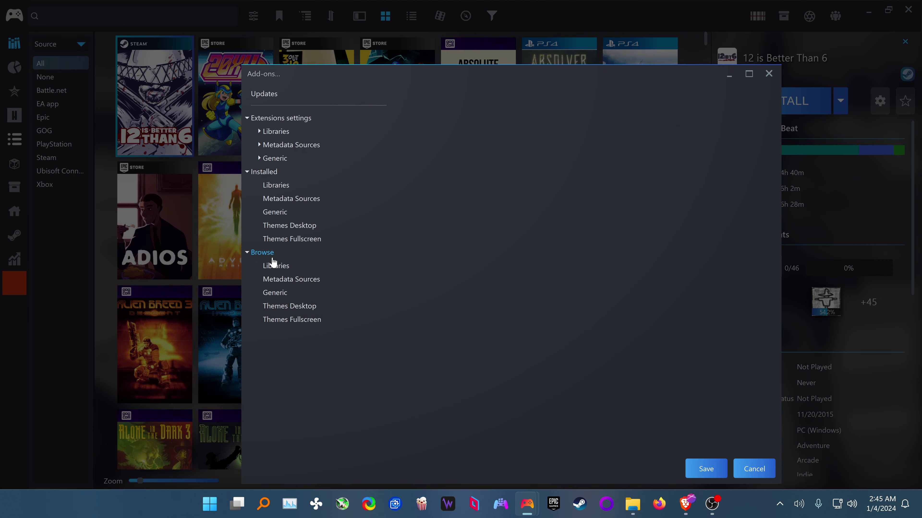
pyautogui.click(276, 267)
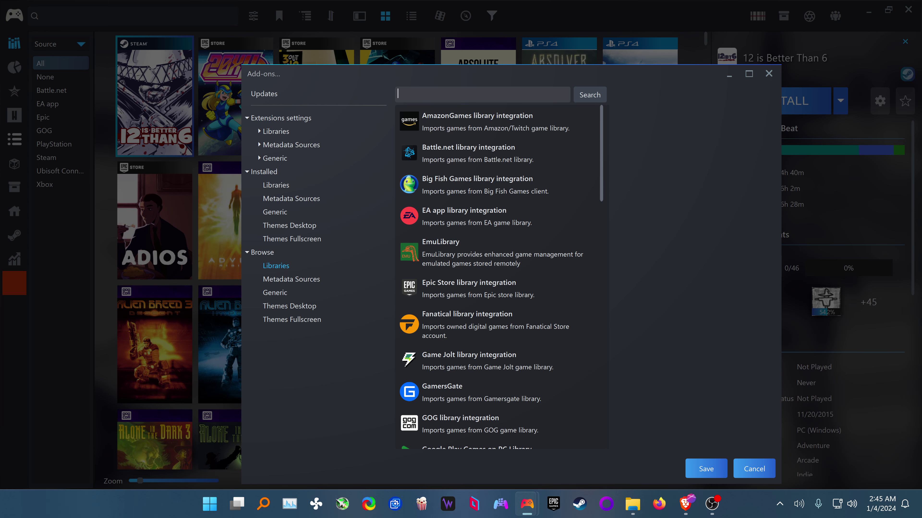
pyautogui.write('epi')
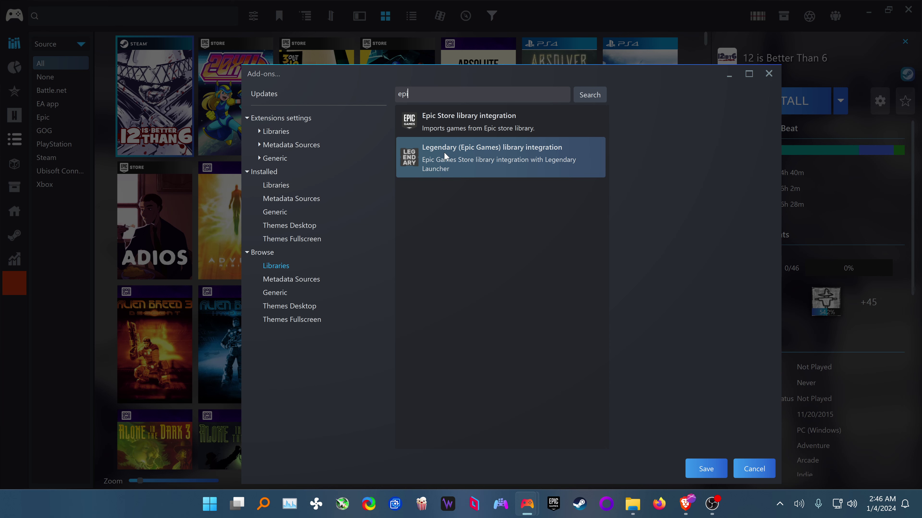
pyautogui.click(440, 124)
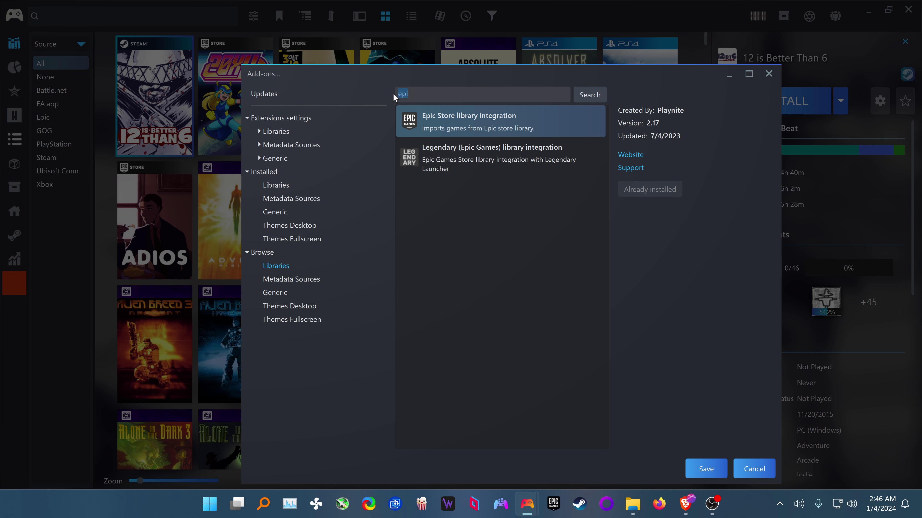
# Search the library add-ons for "gog", view the GOG library integration's details, and close the add-ons window without saving
pyautogui.write('og')
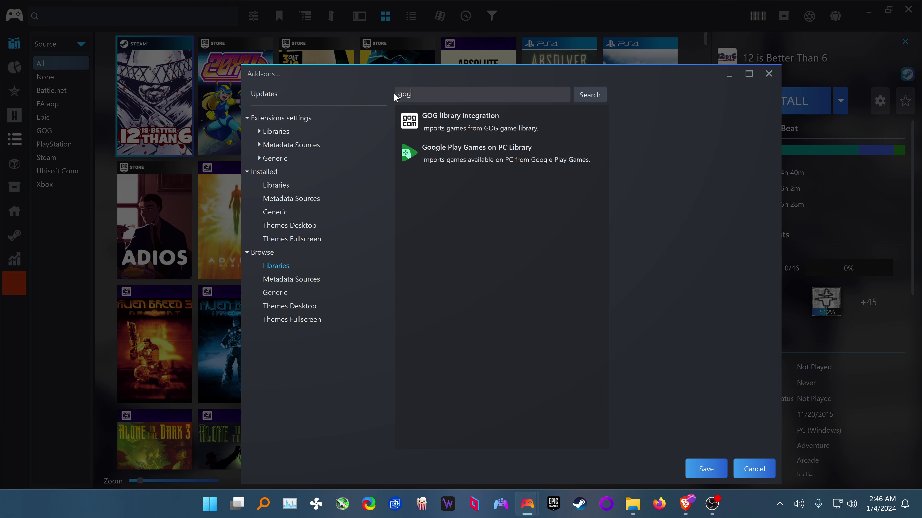
pyautogui.click(440, 120)
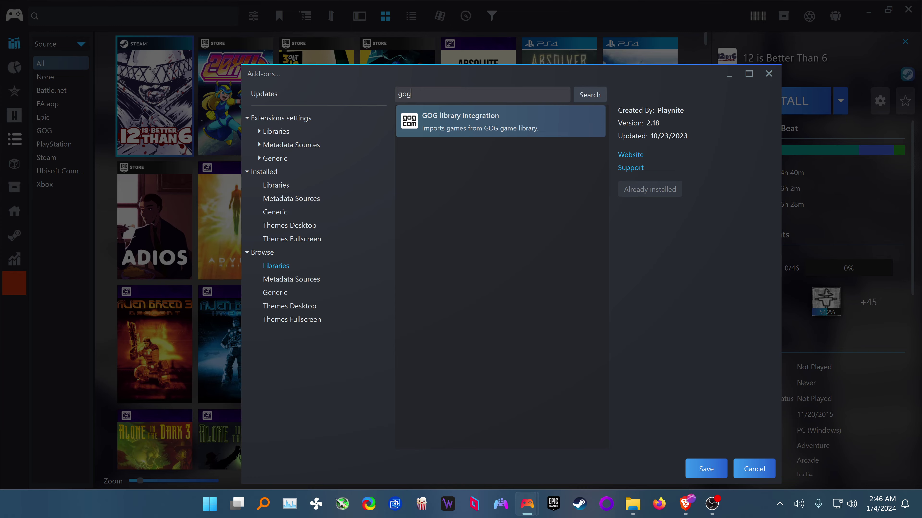
pyautogui.press('Return')
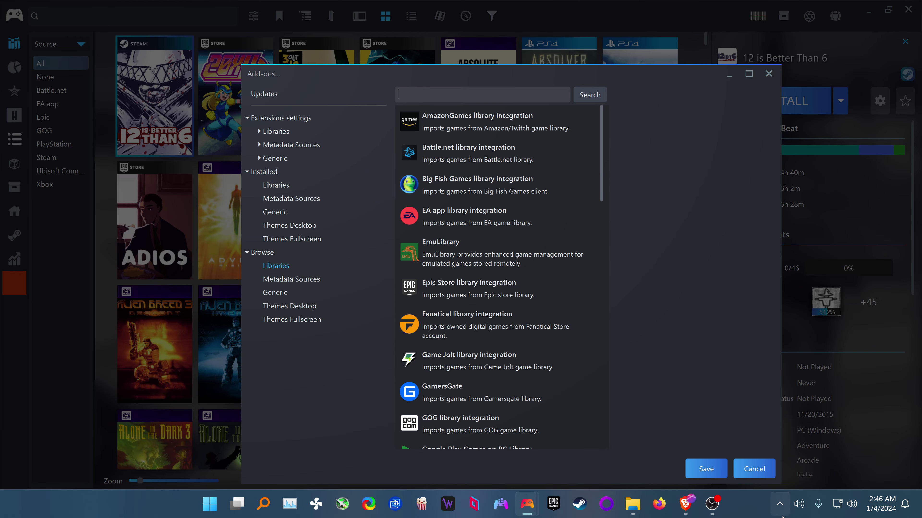
pyautogui.click(754, 470)
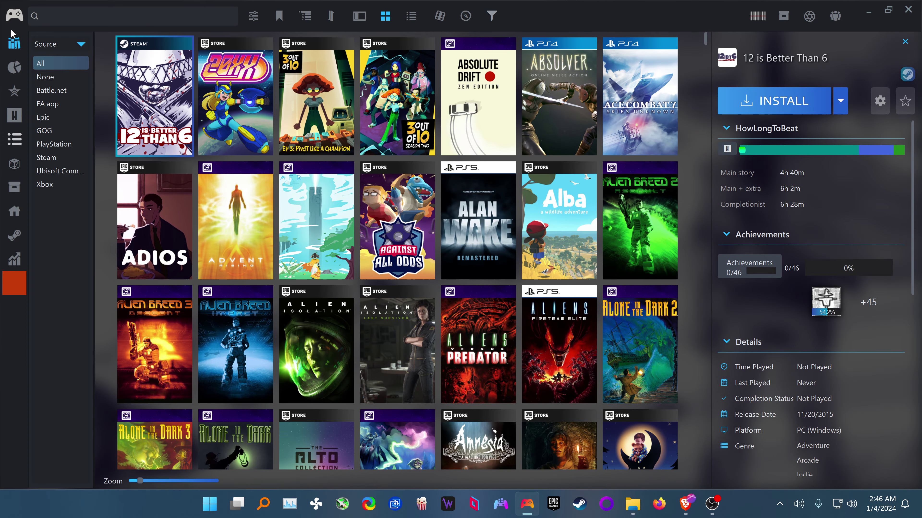
# Inspect the GOG integration settings and its authentication login window without signing in, and save the integrations configuration
pyautogui.click(13, 17)
pyautogui.moveTo(37, 62)
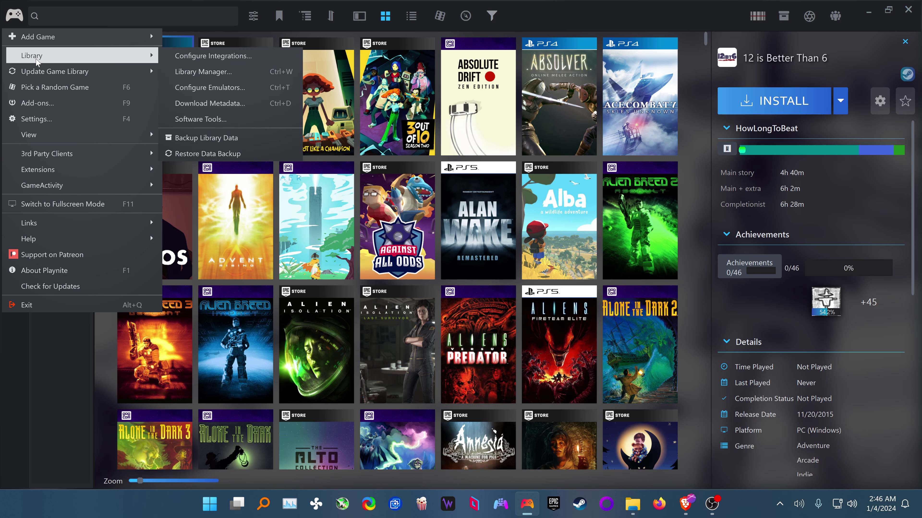
pyautogui.click(199, 58)
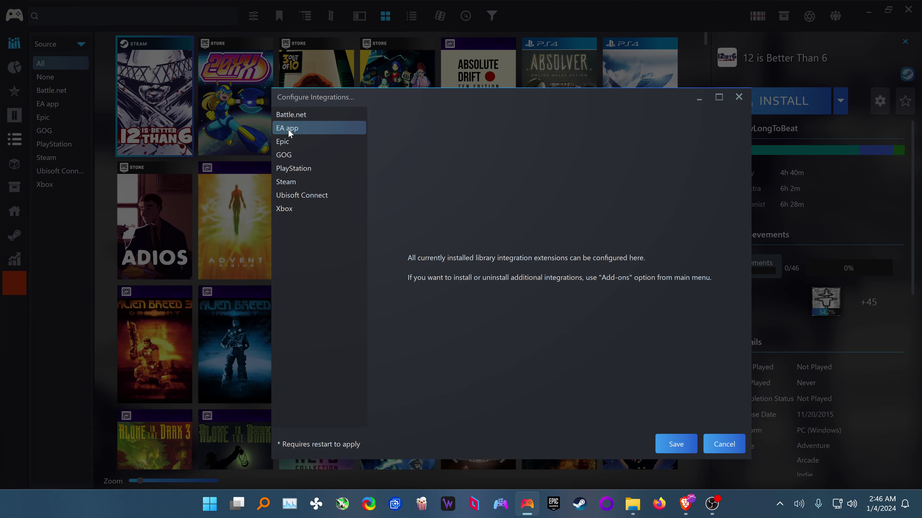
pyautogui.click(291, 157)
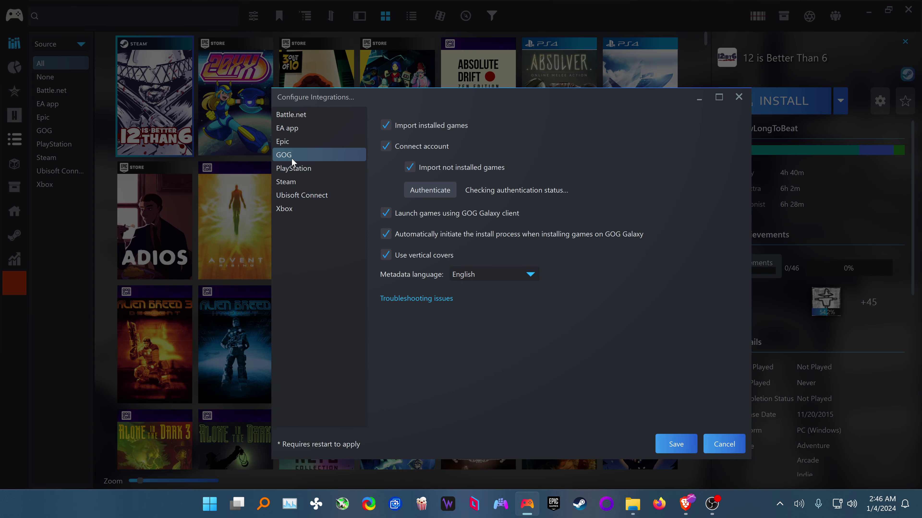
pyautogui.click(423, 192)
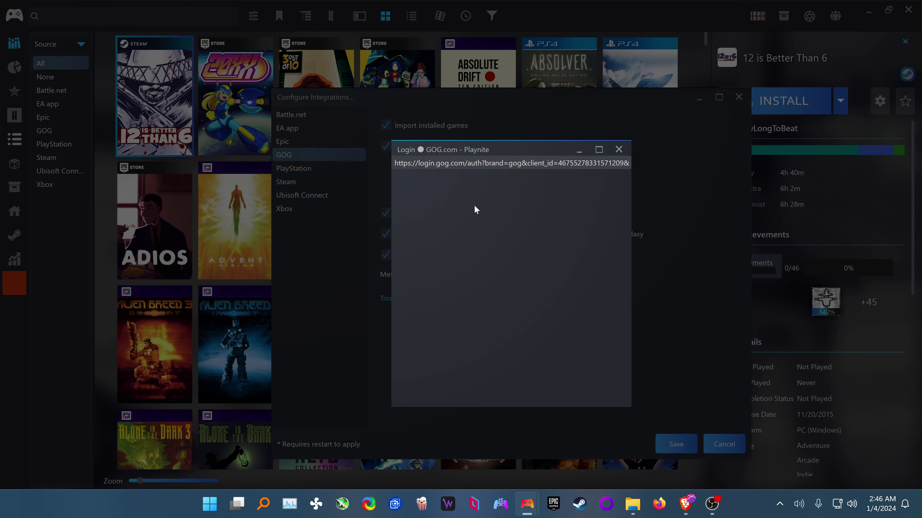
pyautogui.scroll(-3, 474, 360)
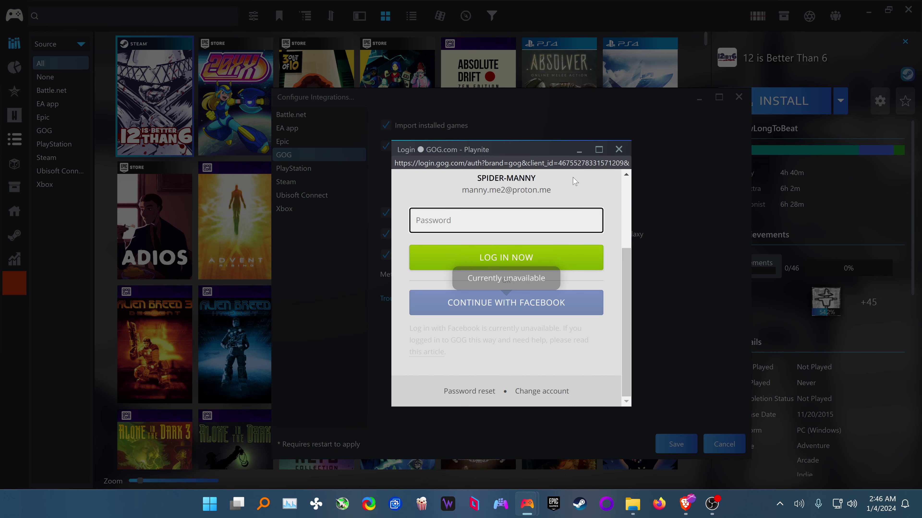
pyautogui.click(618, 149)
pyautogui.click(673, 444)
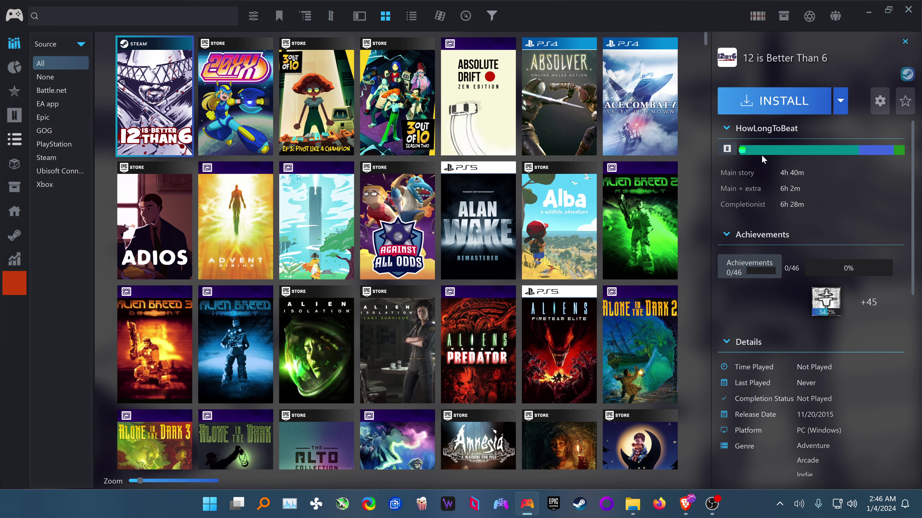
# View the HowLongToBeat extension's plugin data download options and close them without starting a download
pyautogui.moveTo(788, 155)
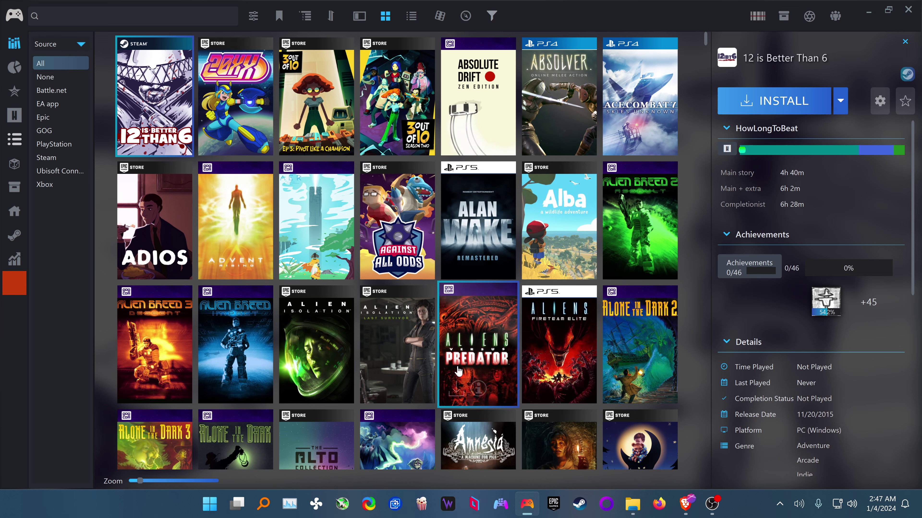
pyautogui.moveTo(459, 384)
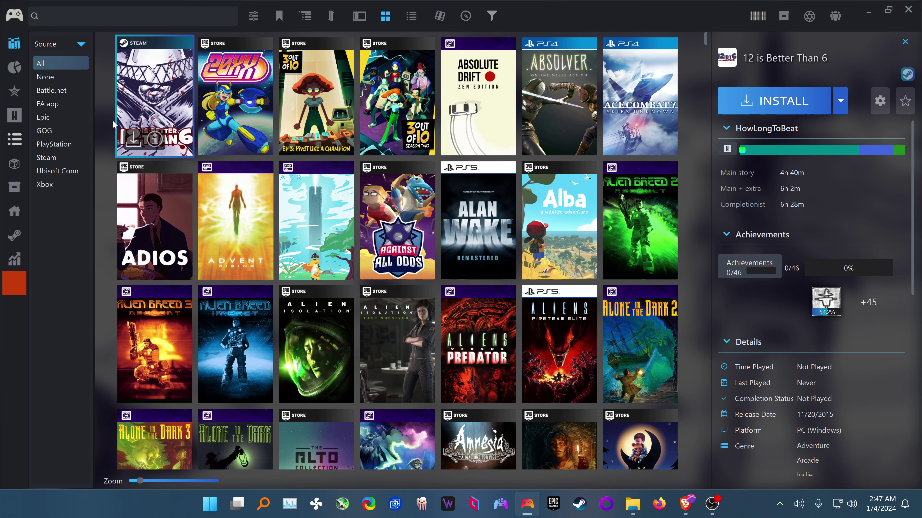
pyautogui.click(12, 17)
pyautogui.moveTo(43, 173)
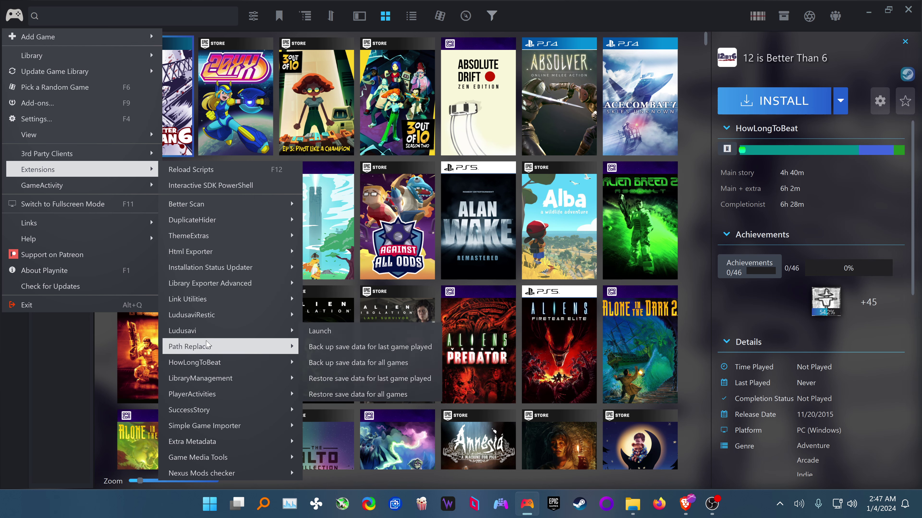
pyautogui.moveTo(207, 366)
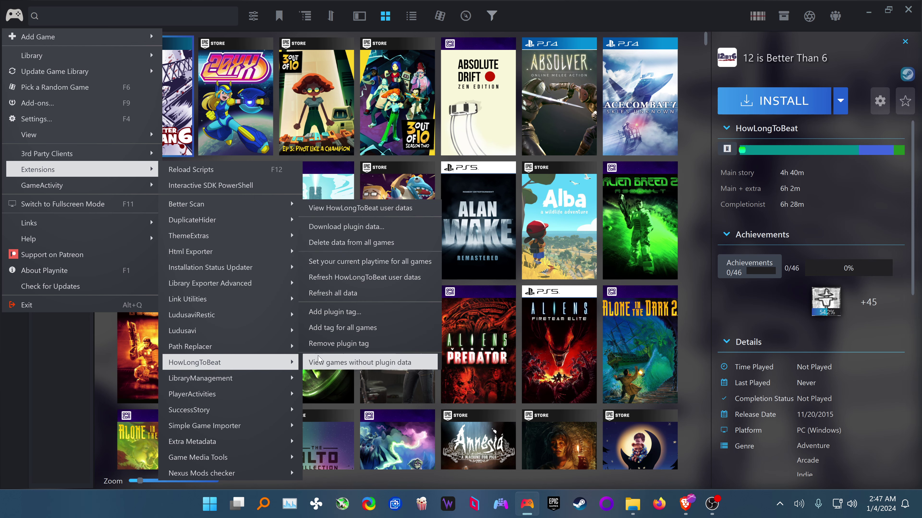
pyautogui.click(351, 228)
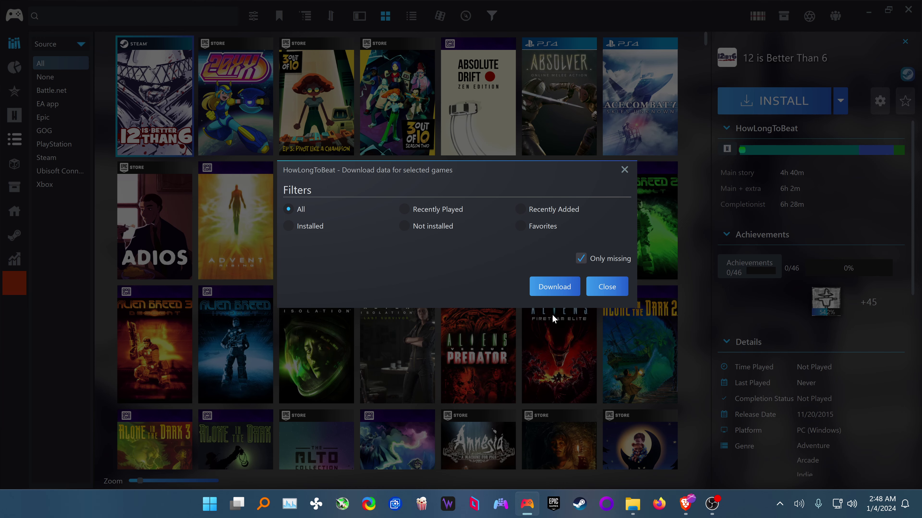
pyautogui.click(607, 287)
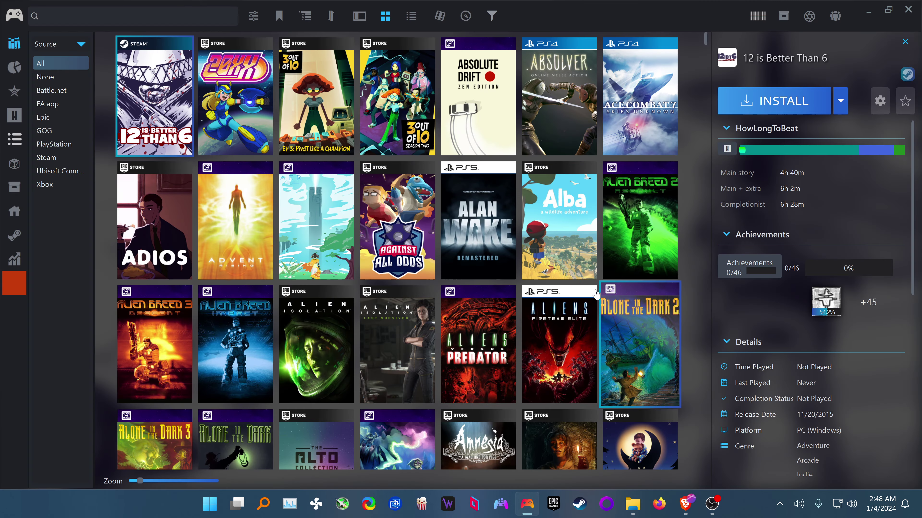
# Browse the library and view the details of Amnesia: A Machine for Pigs and Alwa's Awakening
pyautogui.scroll(-3, 415, 318)
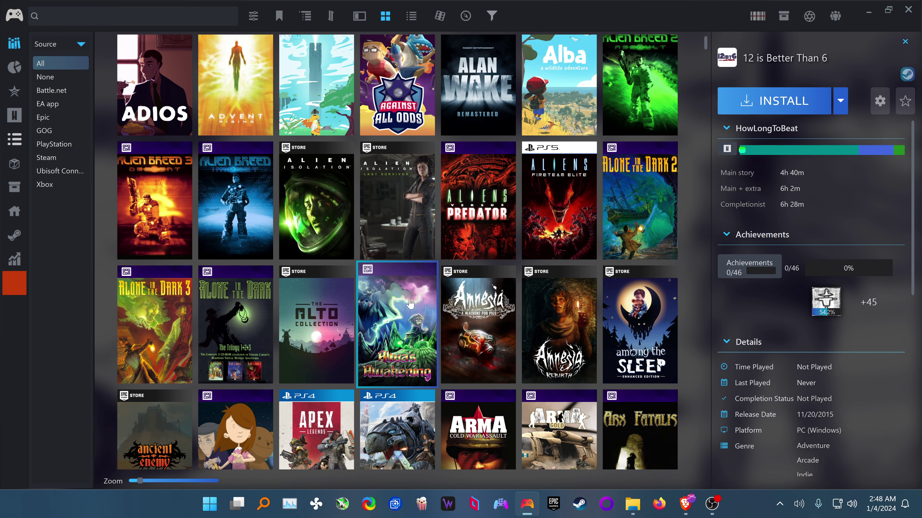
pyautogui.click(468, 313)
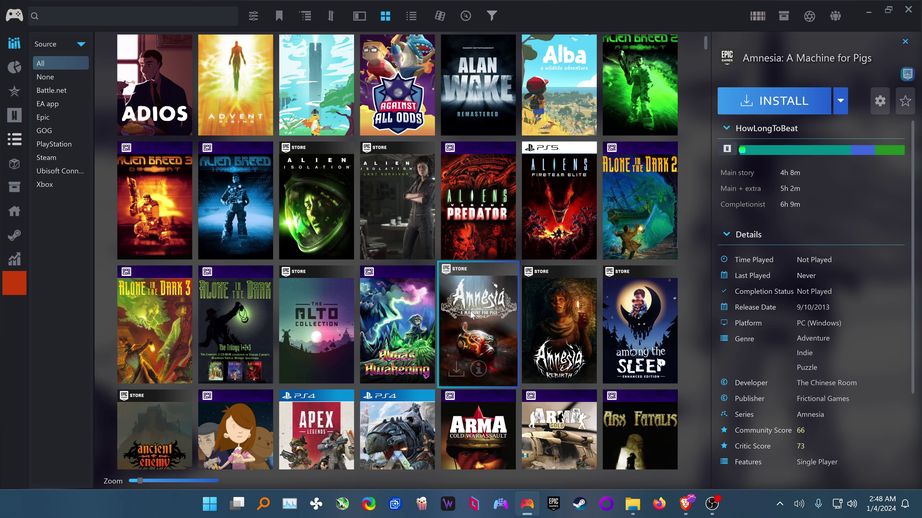
pyautogui.rightClick(471, 315)
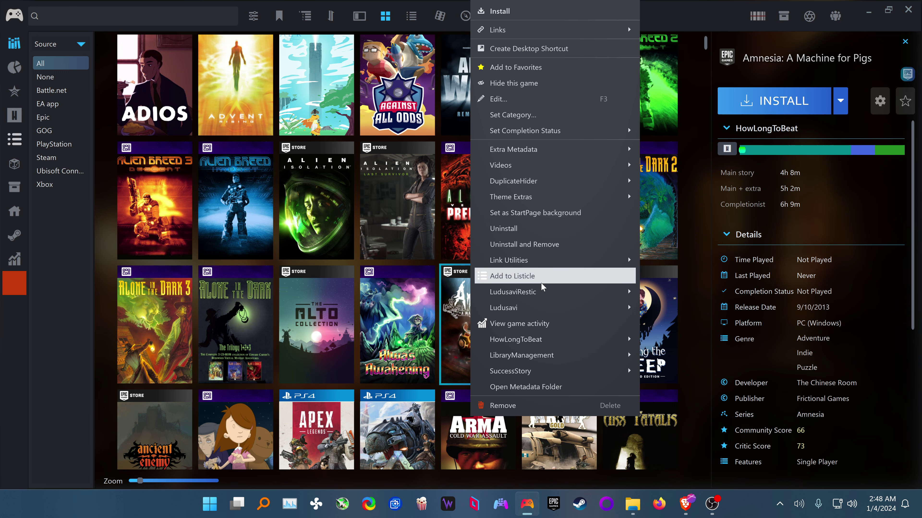
pyautogui.click(398, 303)
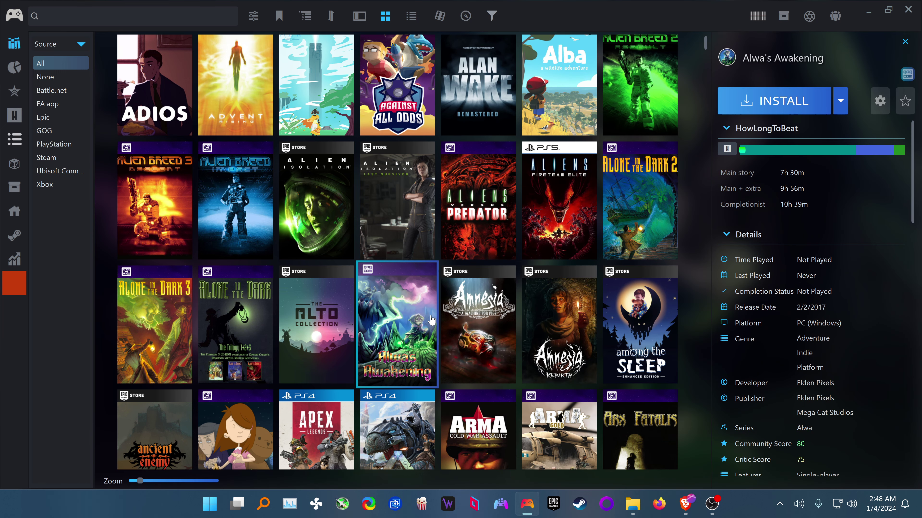
pyautogui.moveTo(472, 322)
pyautogui.scroll(-4, 472, 319)
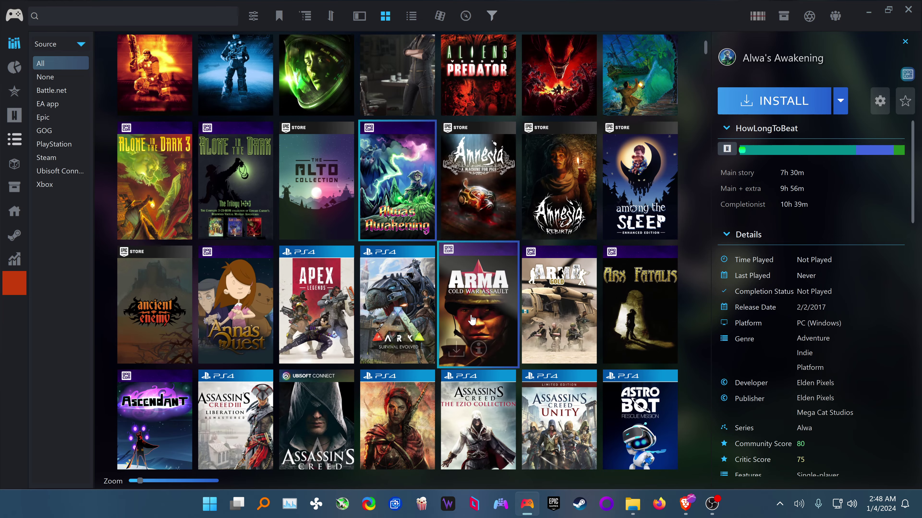
pyautogui.scroll(-2, 465, 319)
pyautogui.scroll(-3, 462, 318)
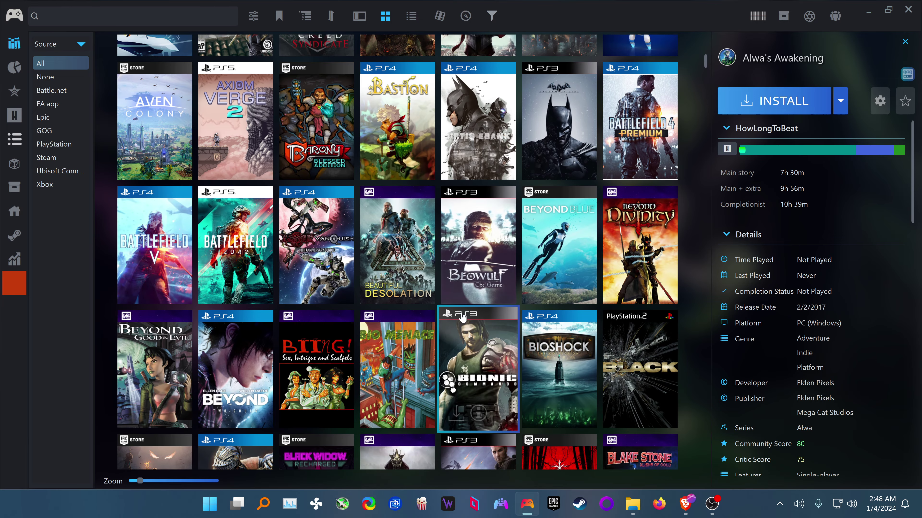
# Open the HowLongToBeat data selection for the game Yakuza 6: The Song of Life - Essence of Art Edition
pyautogui.click(539, 372)
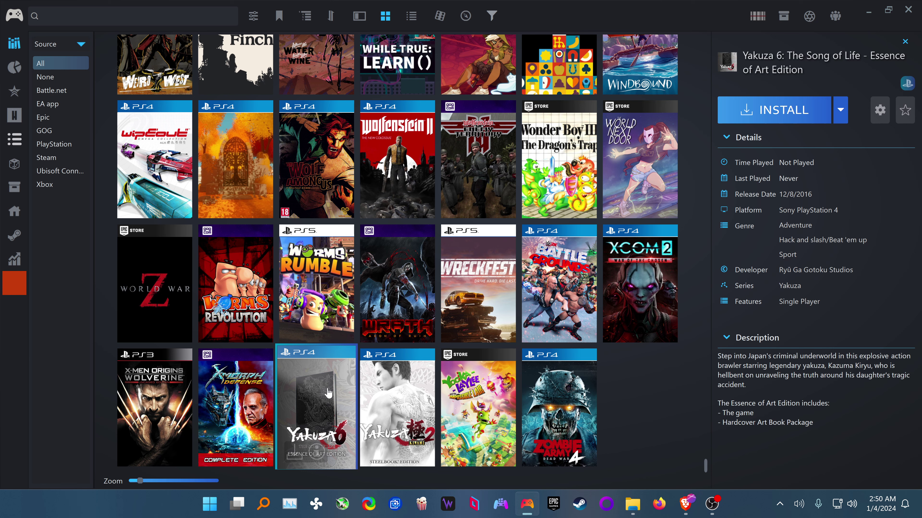
pyautogui.rightClick(329, 388)
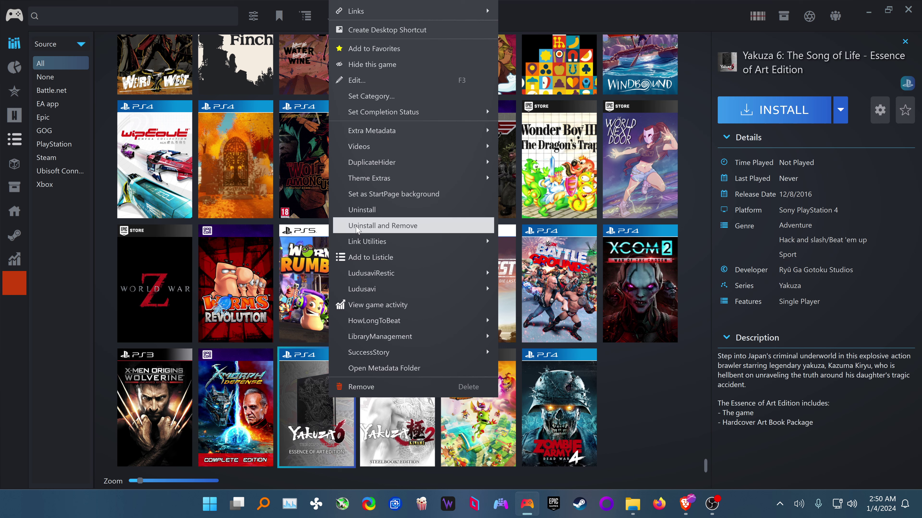
pyautogui.moveTo(370, 286)
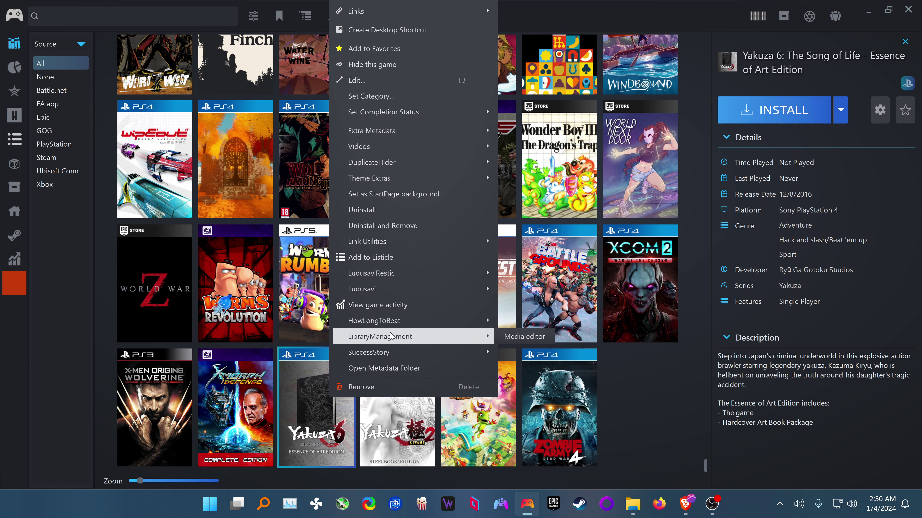
pyautogui.moveTo(404, 318)
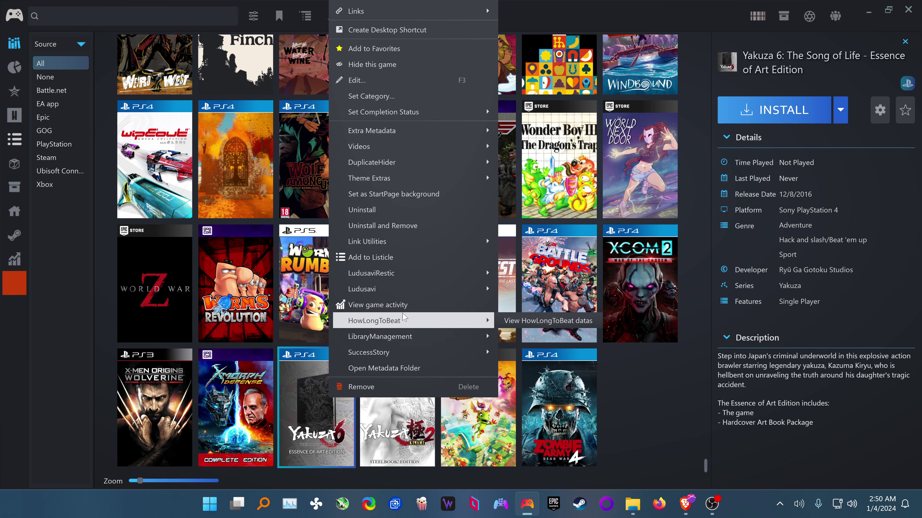
pyautogui.moveTo(411, 340)
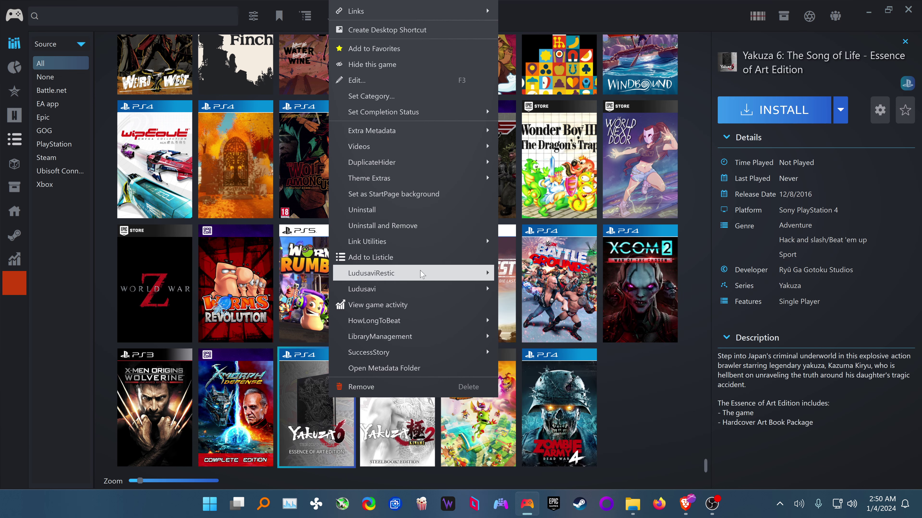
pyautogui.moveTo(420, 278)
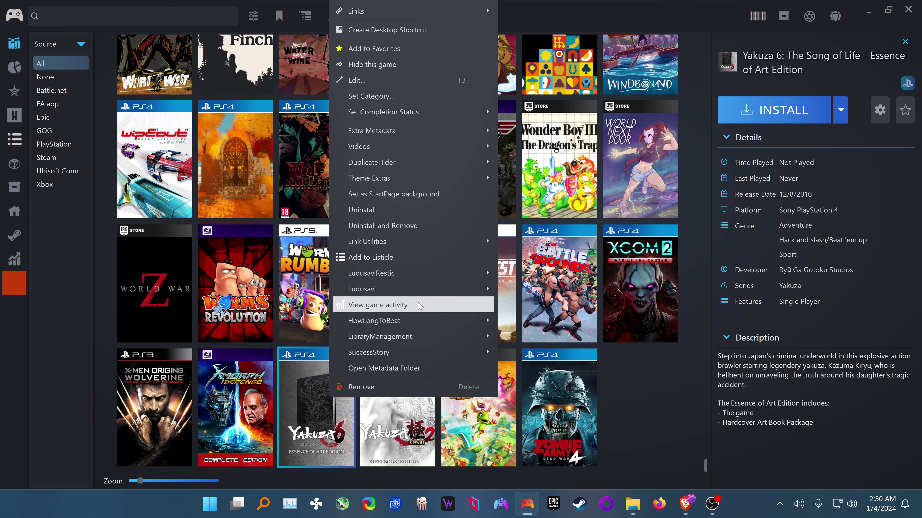
pyautogui.moveTo(431, 323)
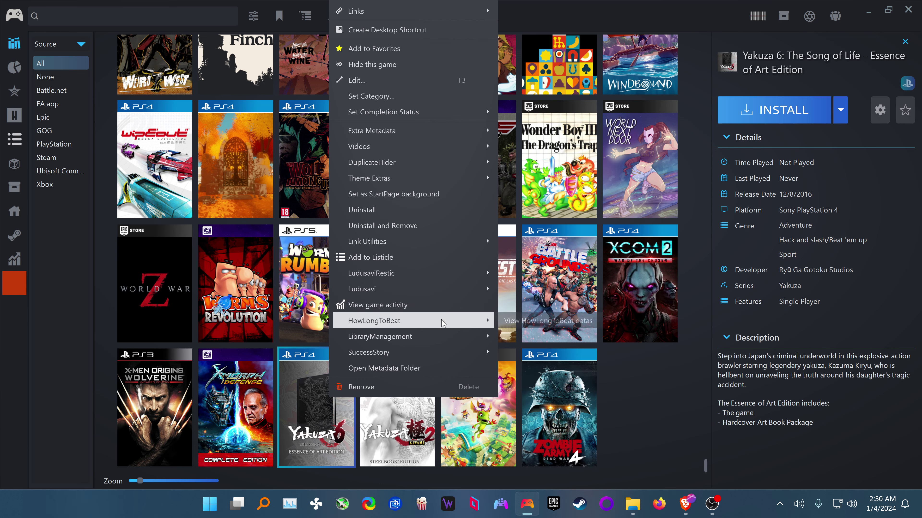
pyautogui.click(524, 322)
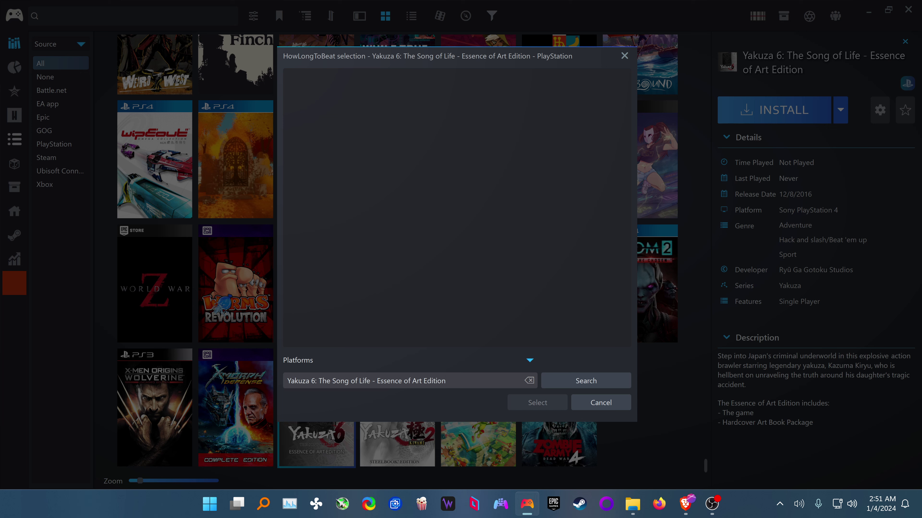
# Search HowLongToBeat for "Yakuza 6: The Song of Life", assign the matching entry to the game, and close its data window
pyautogui.moveTo(445, 381); pyautogui.dragTo(394, 381)
pyautogui.press('BackSpace')
pyautogui.click(568, 386)
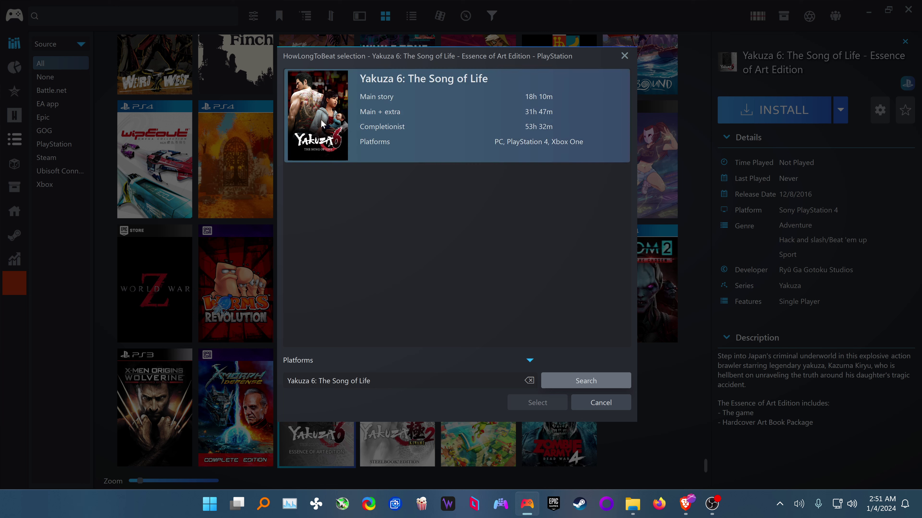
pyautogui.click(331, 121)
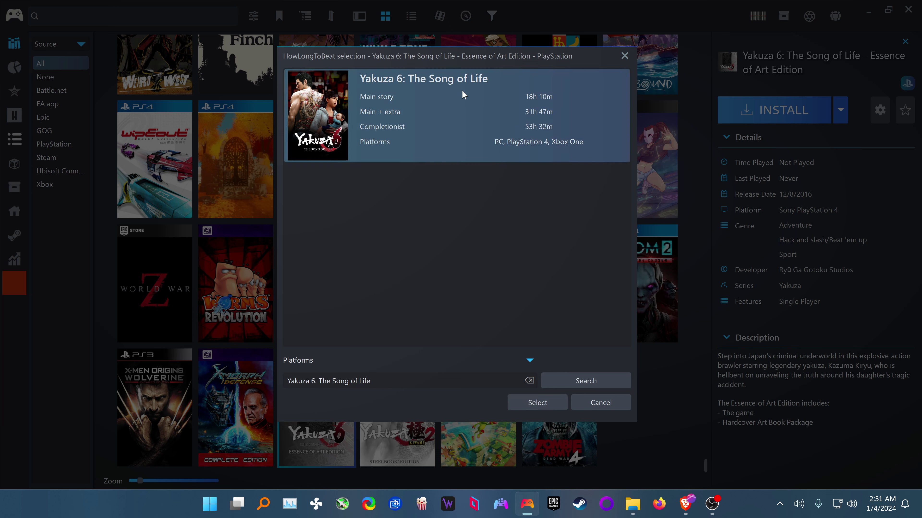
pyautogui.click(546, 406)
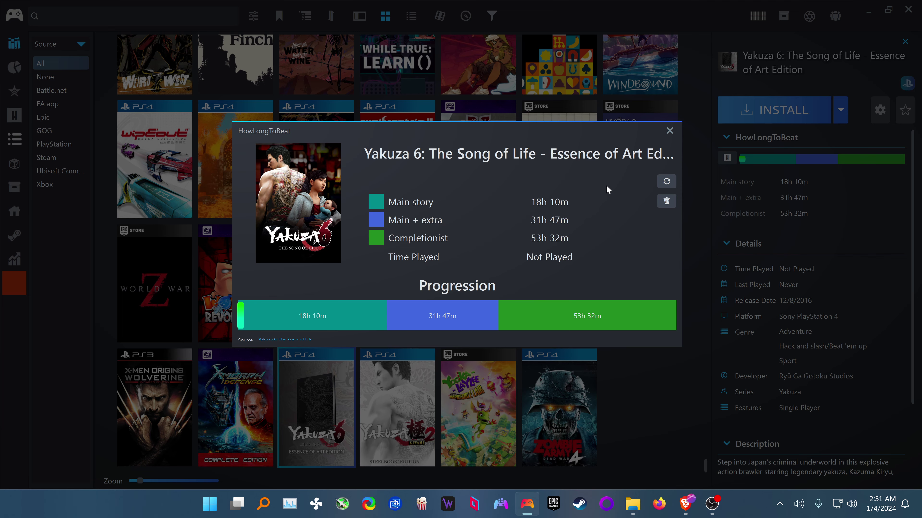
pyautogui.click(667, 131)
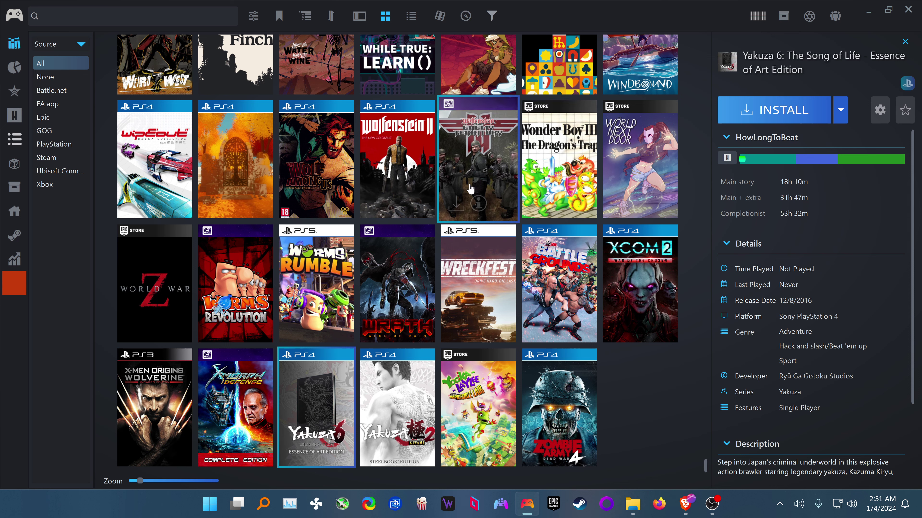
pyautogui.scroll(6, 487, 189)
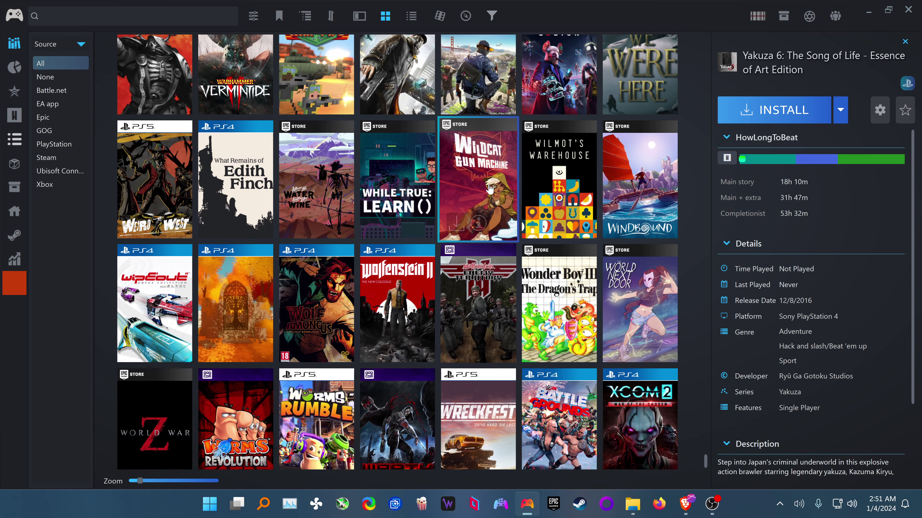
pyautogui.scroll(5, 489, 189)
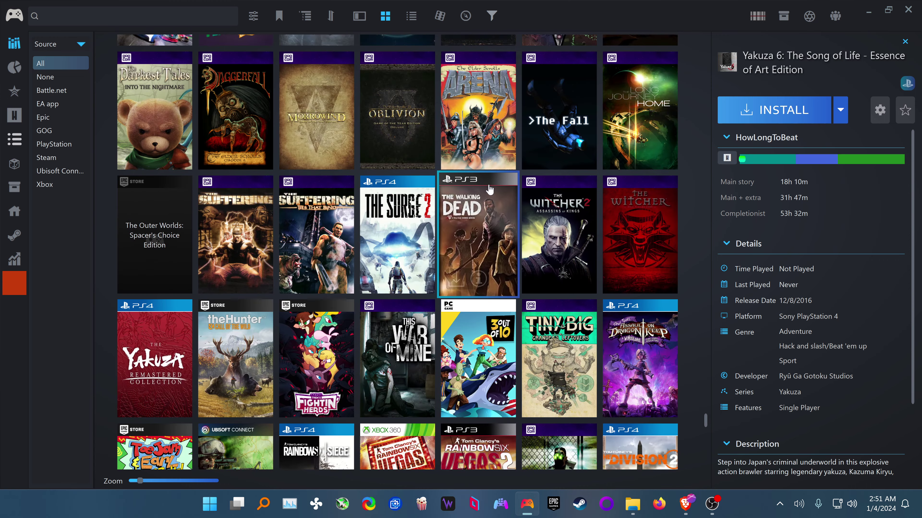
pyautogui.scroll(10, 487, 190)
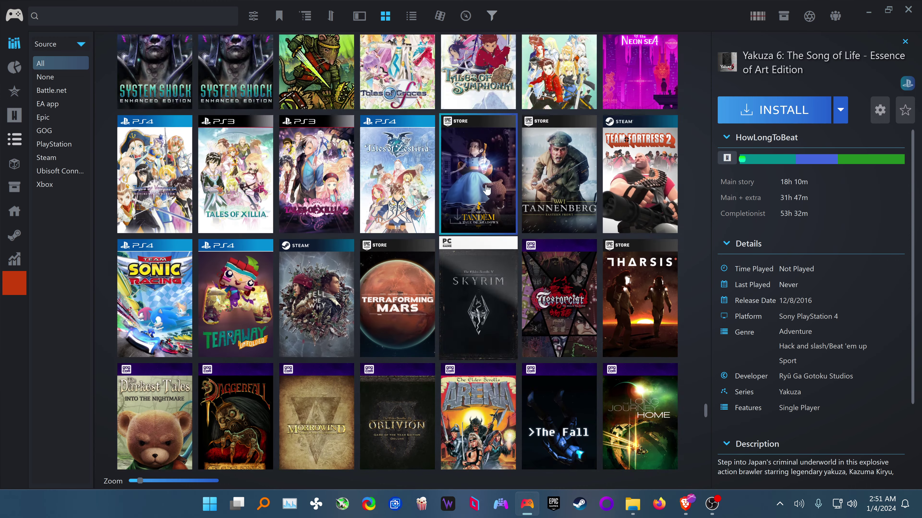
pyautogui.scroll(3, 487, 189)
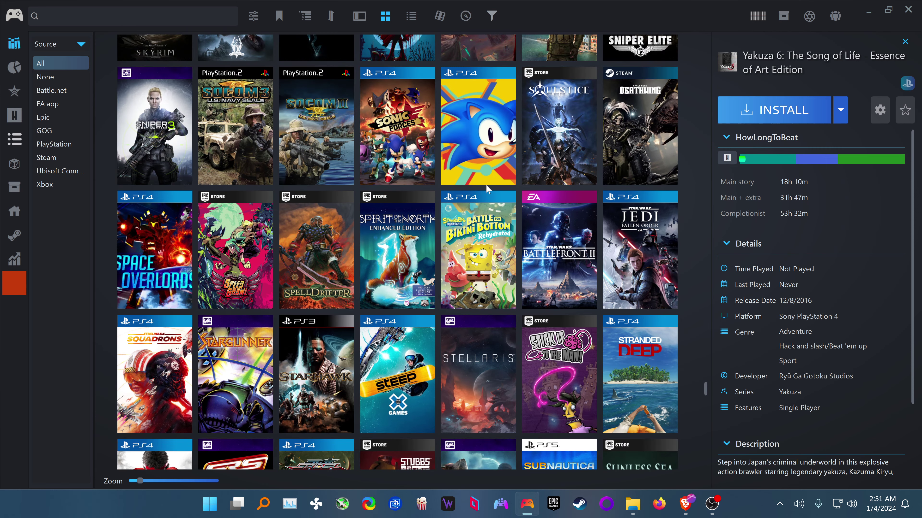
pyautogui.scroll(3, 487, 189)
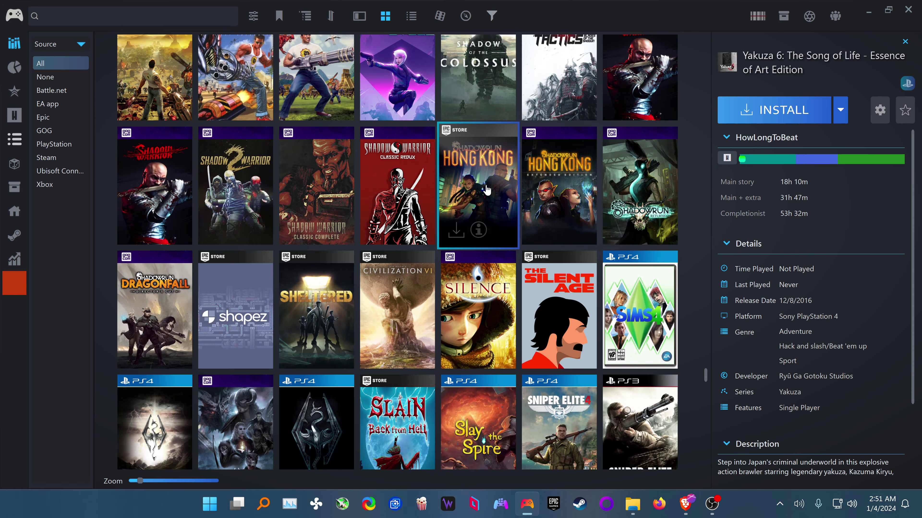
# Find Prey (2017) in the library and compare the details of its PlayStation 4 and PC (Windows) versions
pyautogui.scroll(3, 487, 189)
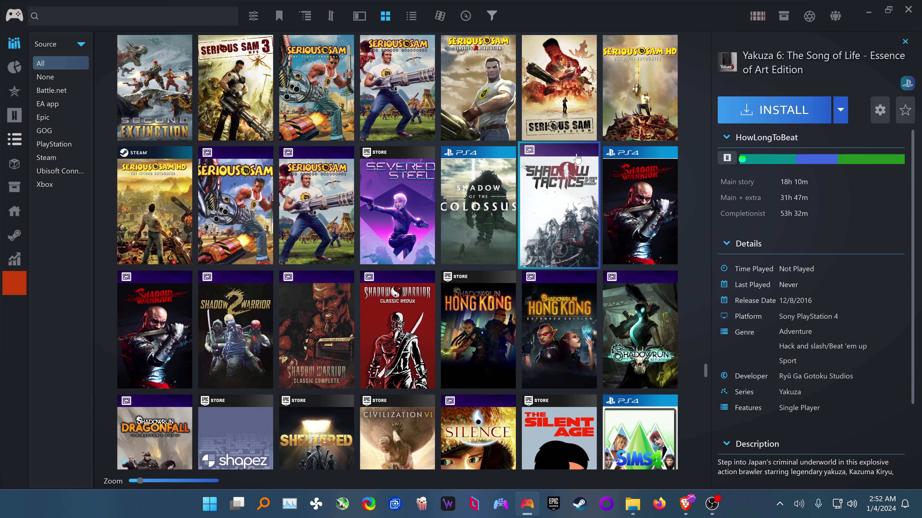
pyautogui.scroll(6, 553, 162)
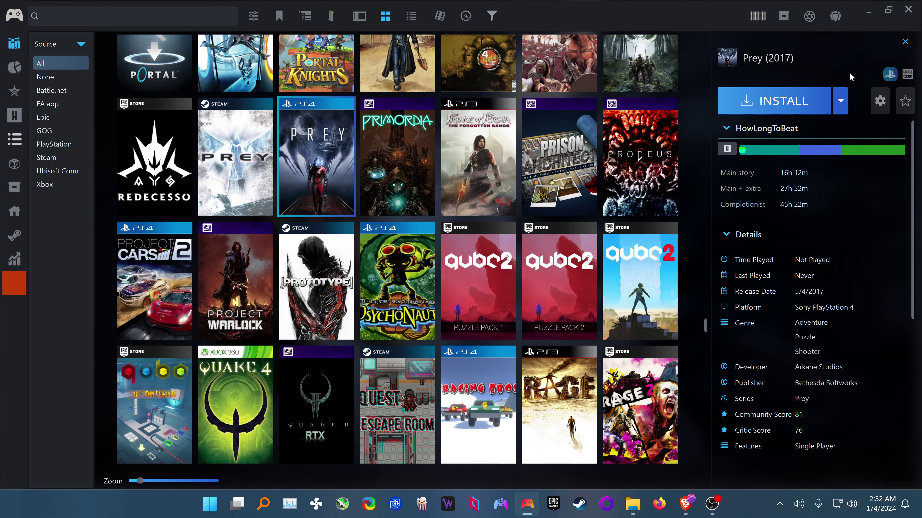
pyautogui.moveTo(631, 175)
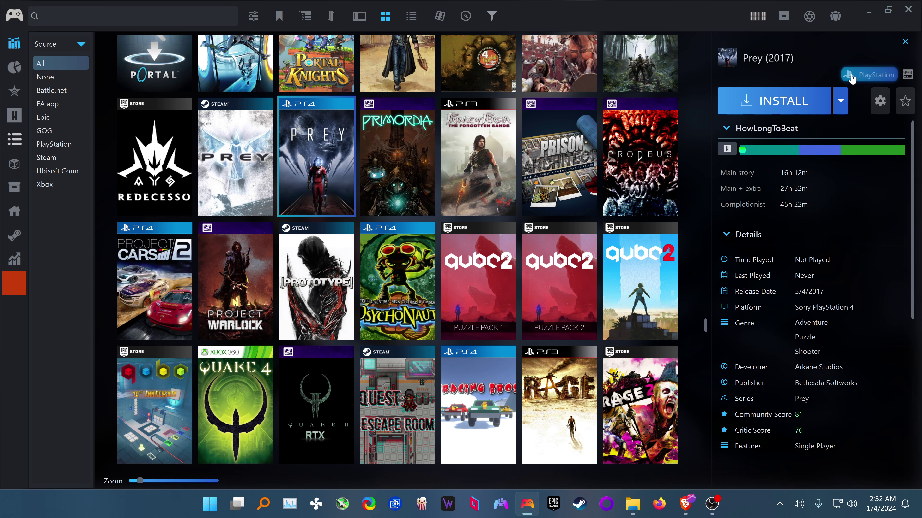
pyautogui.click(875, 78)
pyautogui.click(848, 75)
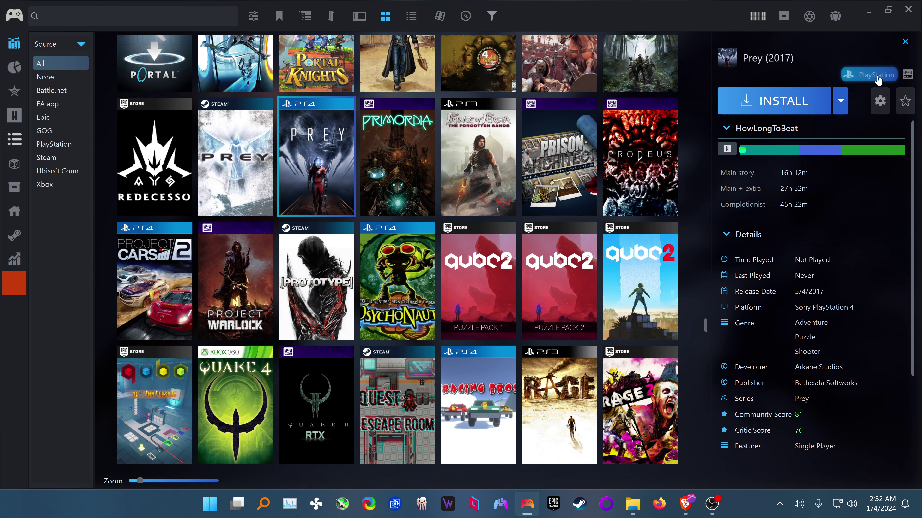
pyautogui.click(863, 77)
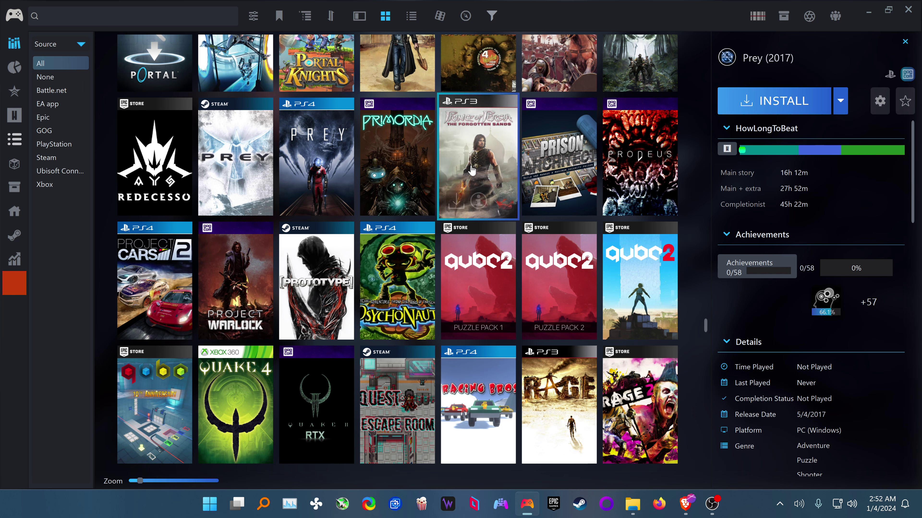
# Open the media section of the game details editor for the PlayStation 4 version of Prey (2017)
pyautogui.click(325, 159)
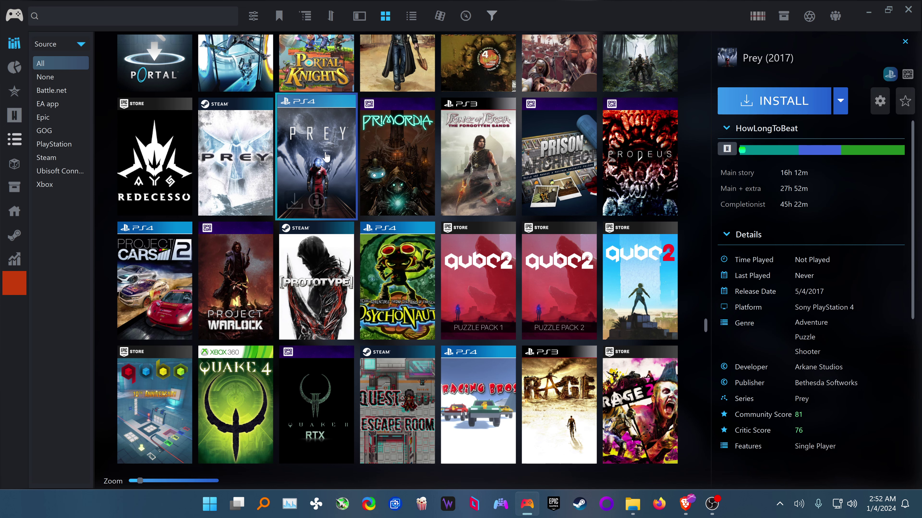
pyautogui.rightClick(325, 157)
pyautogui.click(351, 141)
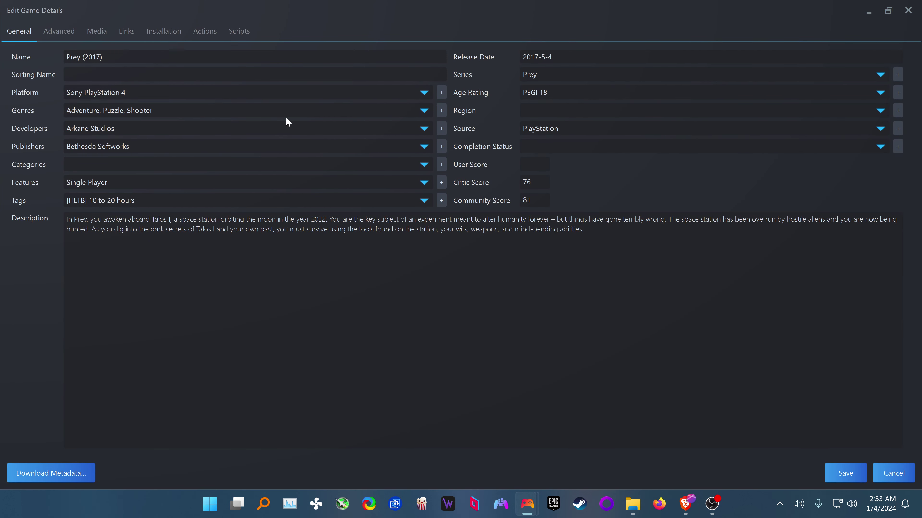
pyautogui.click(108, 35)
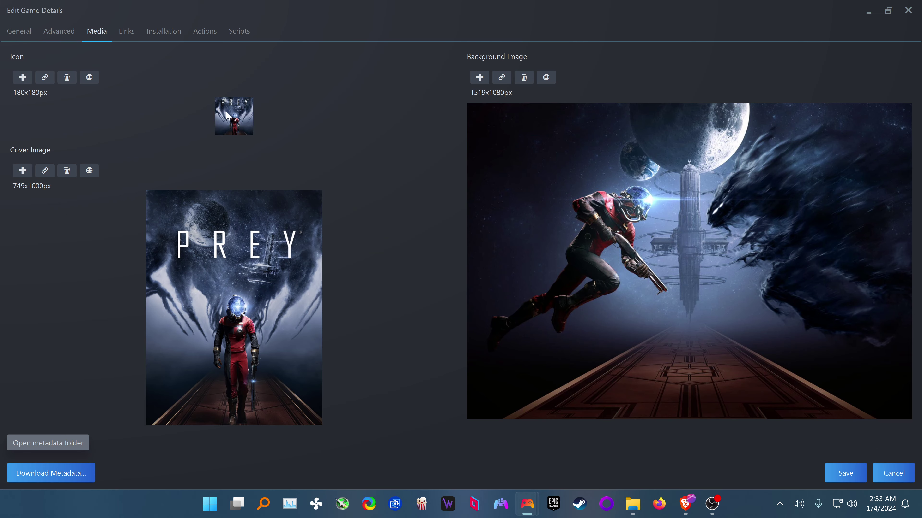
# Replace the game's icon with the first 512x512px round Prey image from Google Images and save the game details
pyautogui.click(91, 79)
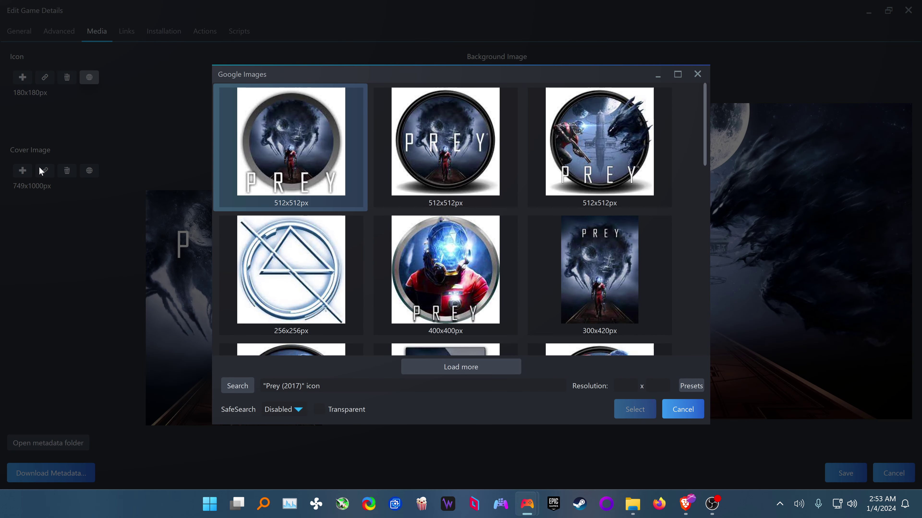
pyautogui.scroll(-1, 449, 251)
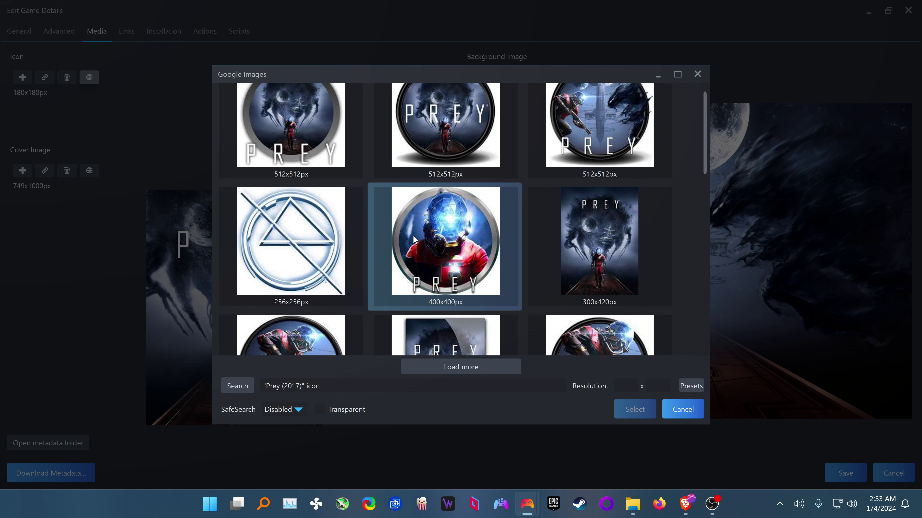
pyautogui.scroll(-3, 475, 256)
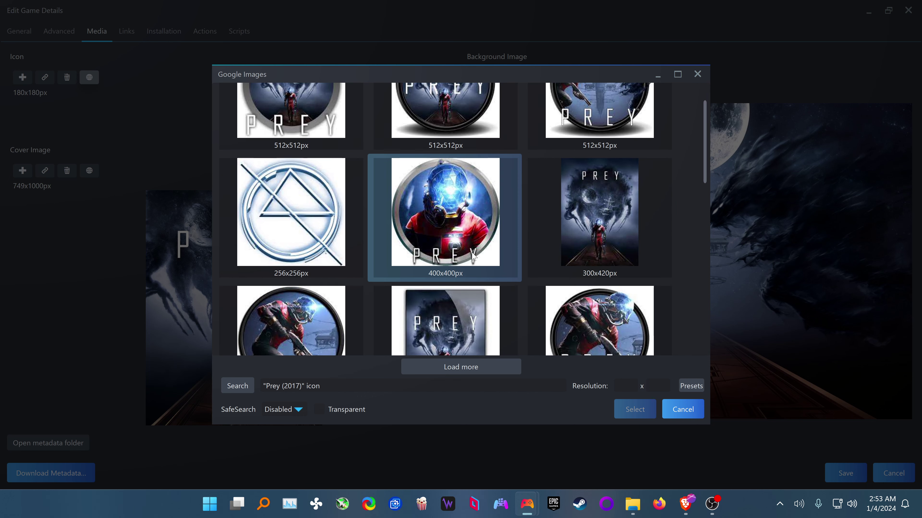
pyautogui.scroll(4, 435, 262)
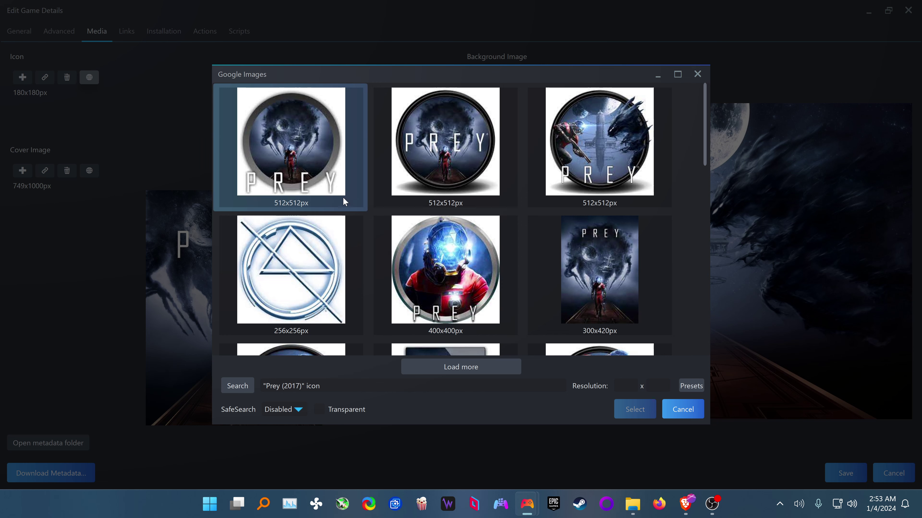
pyautogui.click(271, 154)
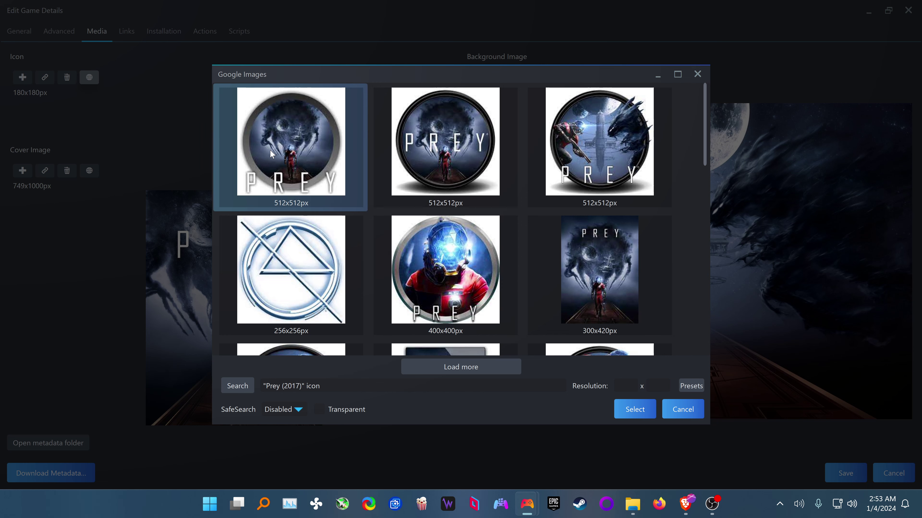
pyautogui.click(627, 413)
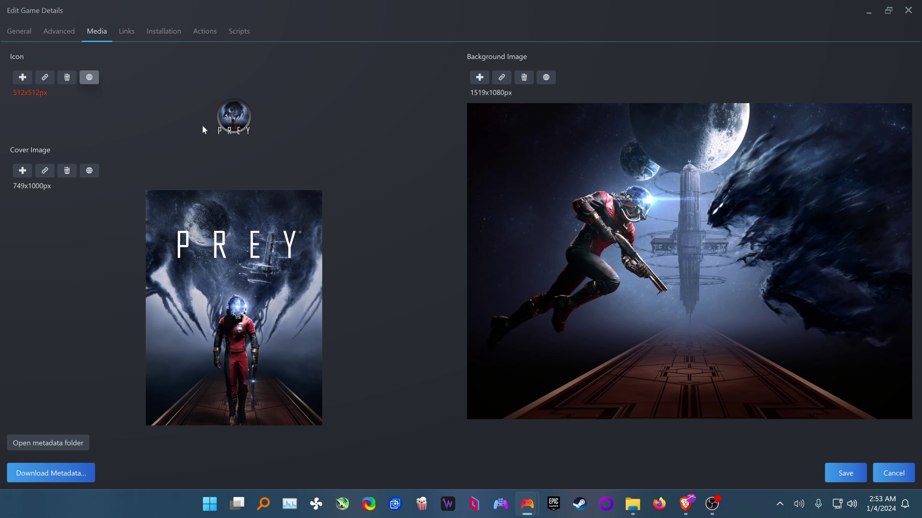
pyautogui.click(855, 474)
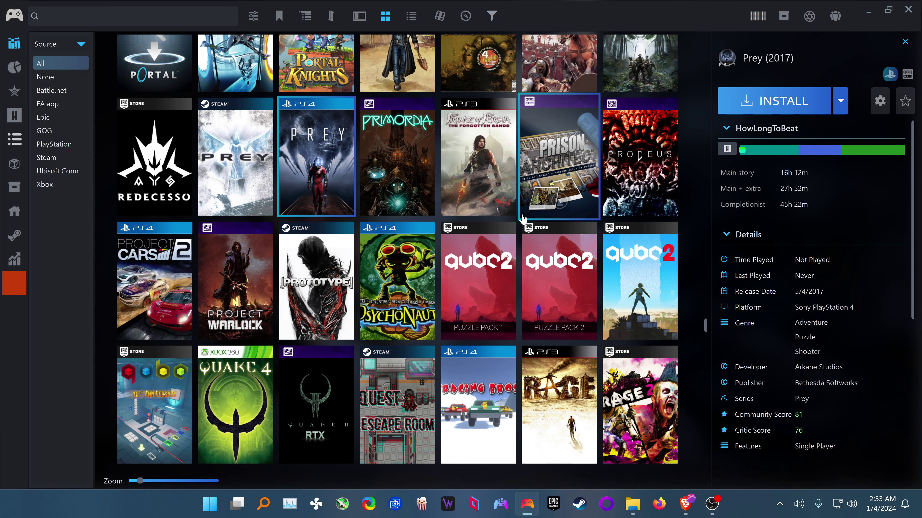
pyautogui.scroll(-2, 459, 226)
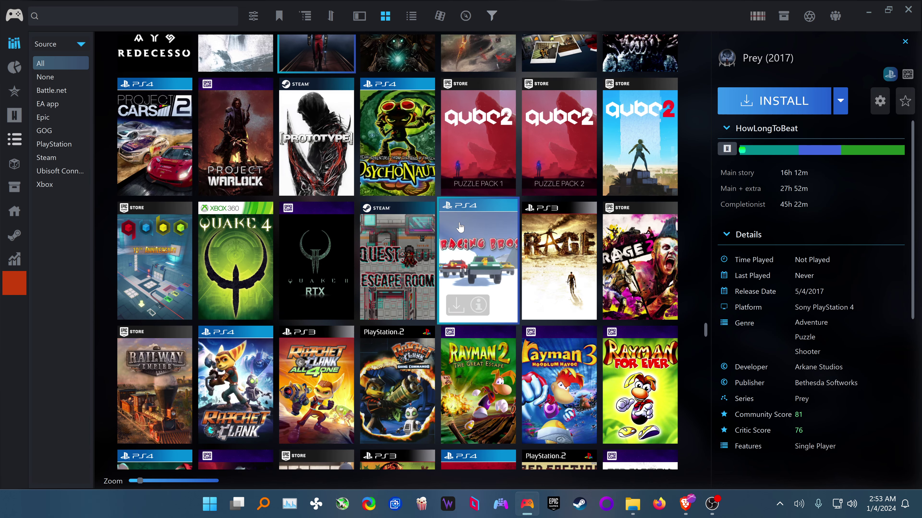
pyautogui.scroll(-2, 460, 227)
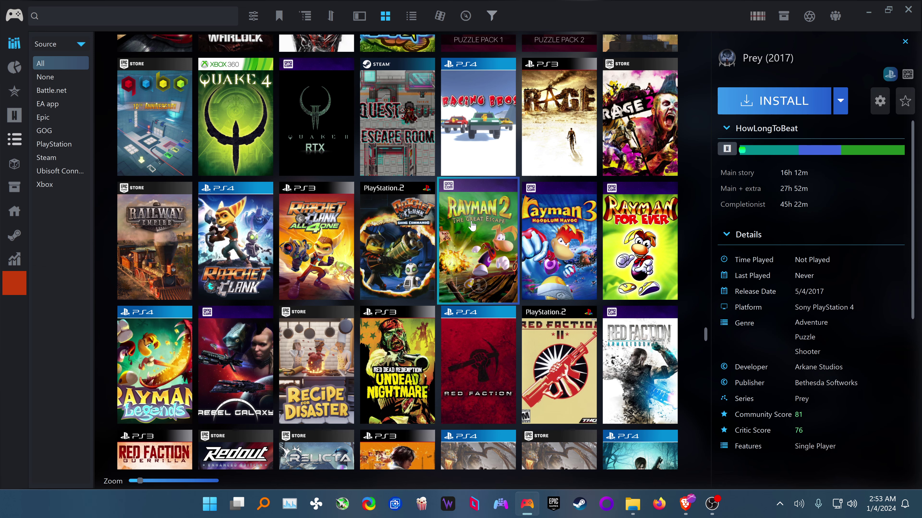
pyautogui.scroll(-2, 394, 227)
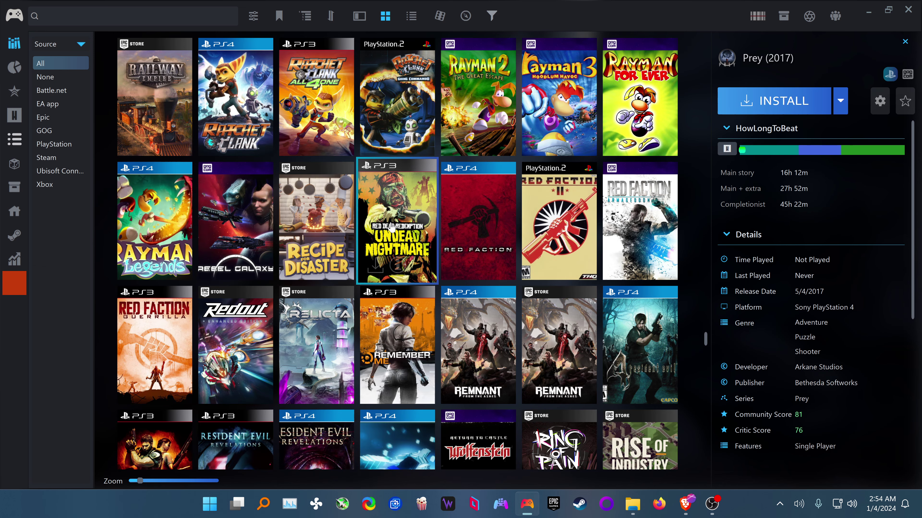
pyautogui.scroll(-2, 392, 227)
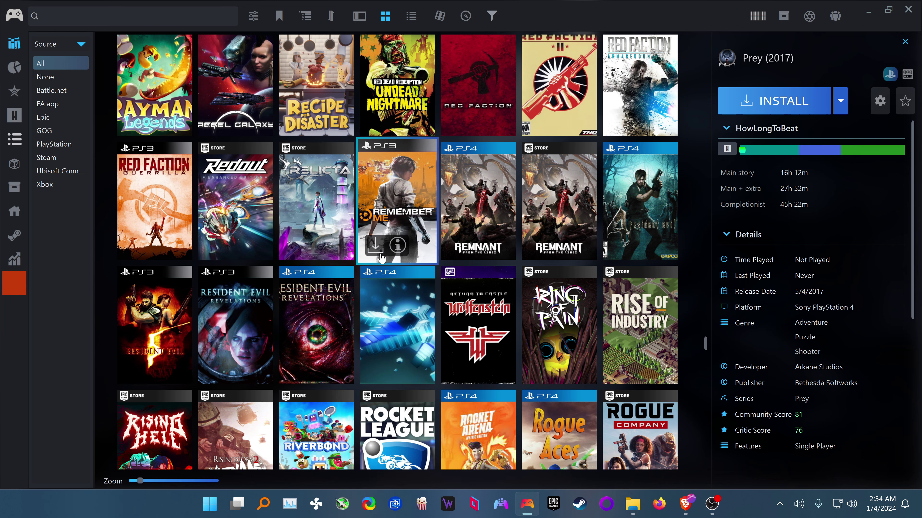
pyautogui.scroll(2, 392, 218)
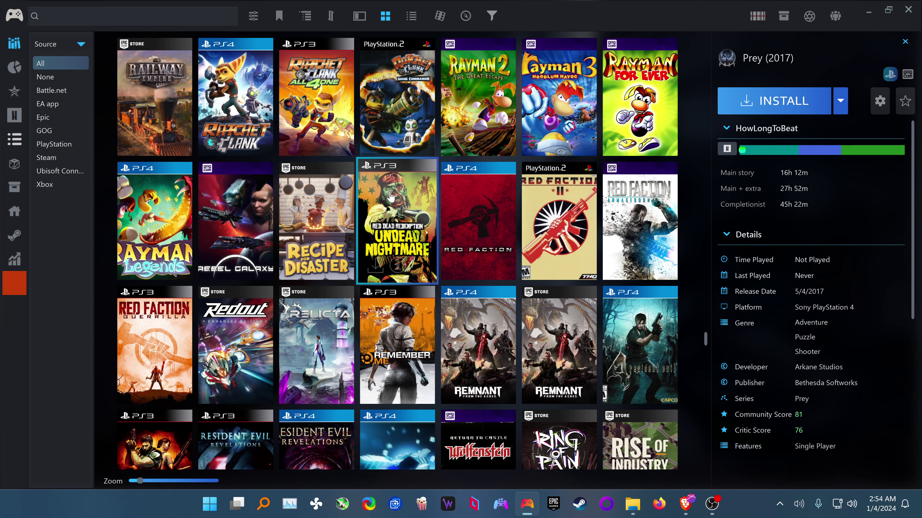